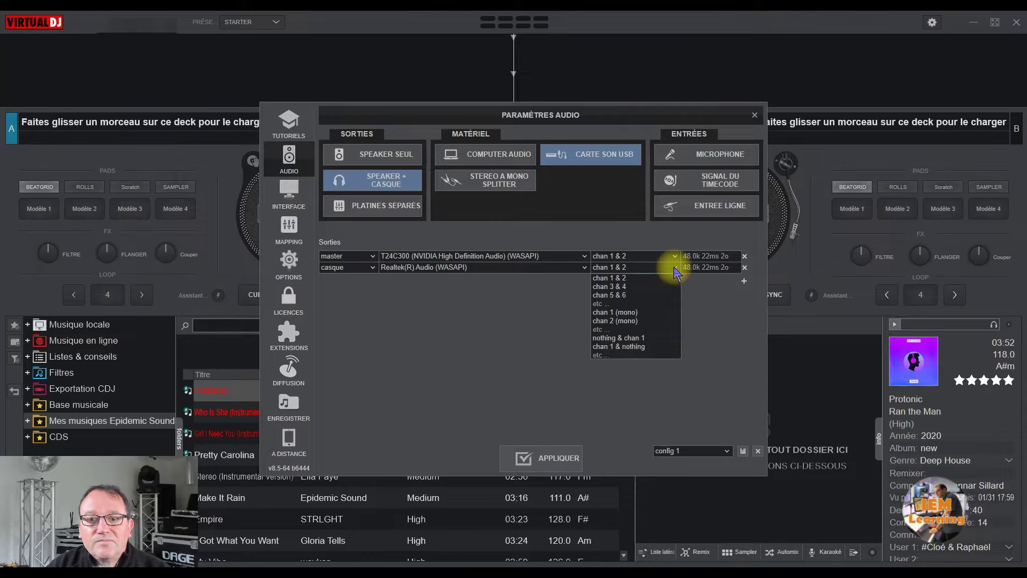
Try assigning the casque output to chan 3 & 4, and close the audio settings without applying the change.
click(621, 288)
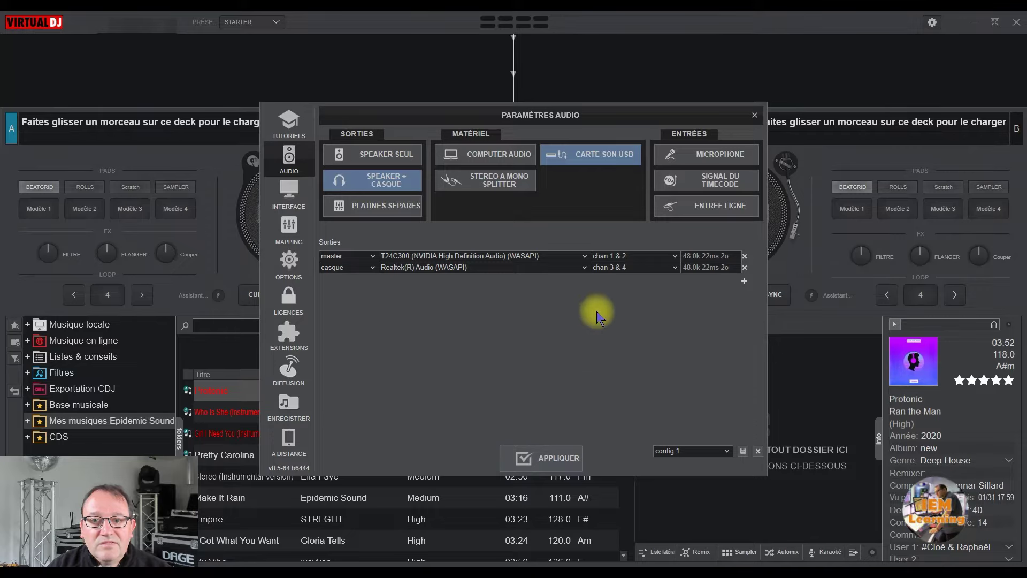
click(755, 115)
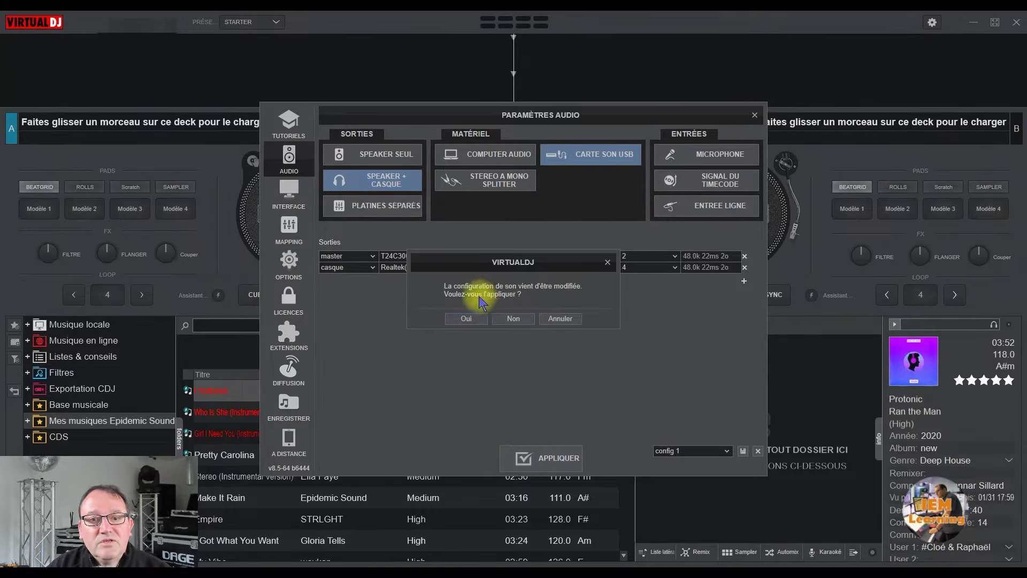
click(513, 319)
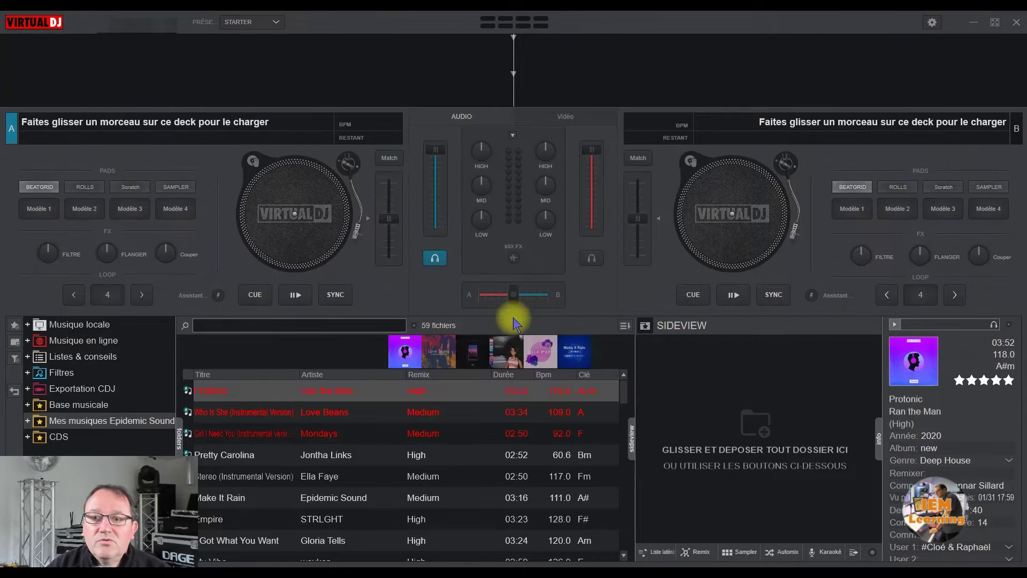
click(932, 23)
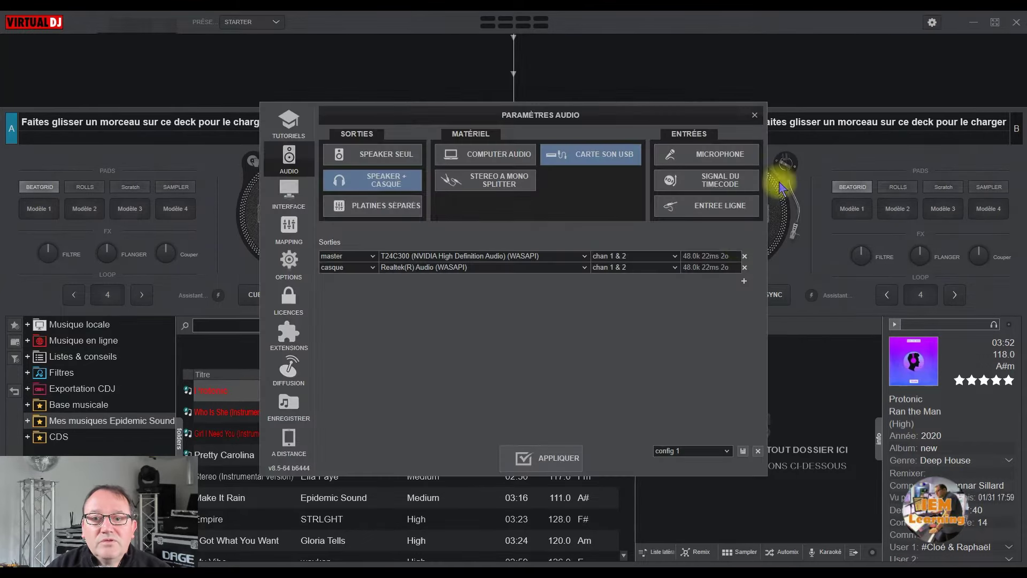
click(753, 116)
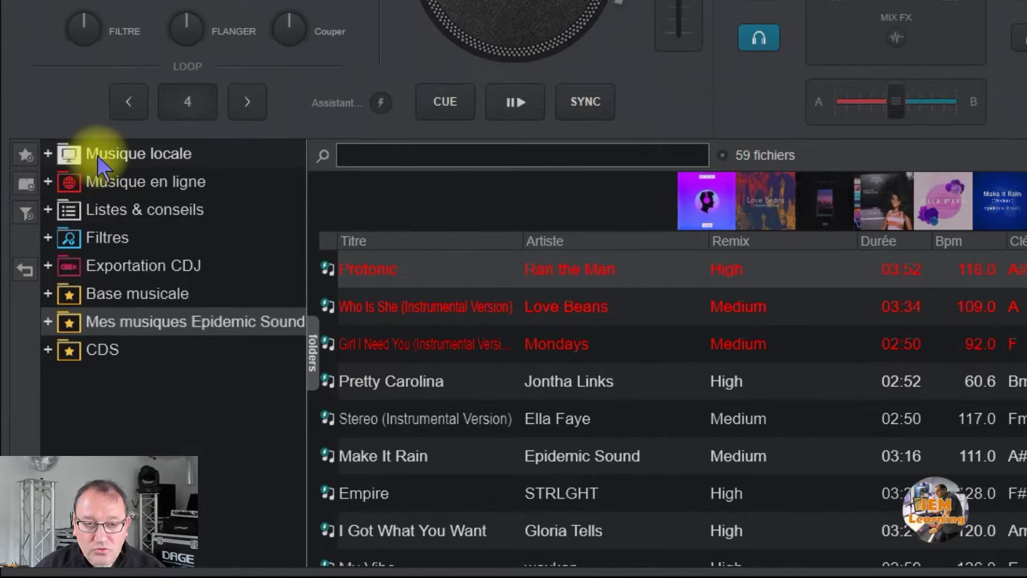
Expand the Musique locale folder to examine its subfolders, and collapse it again.
click(49, 155)
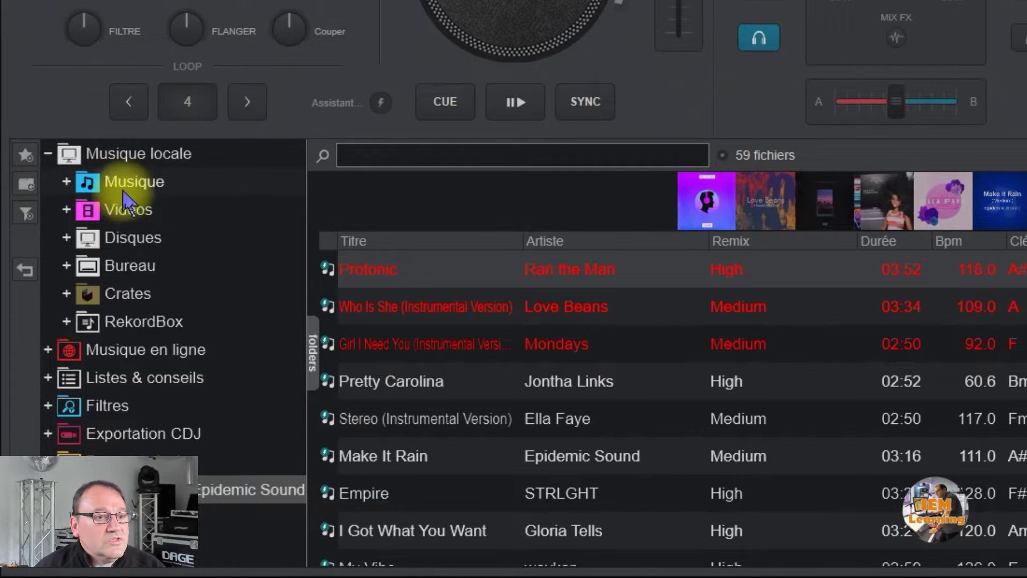
click(48, 153)
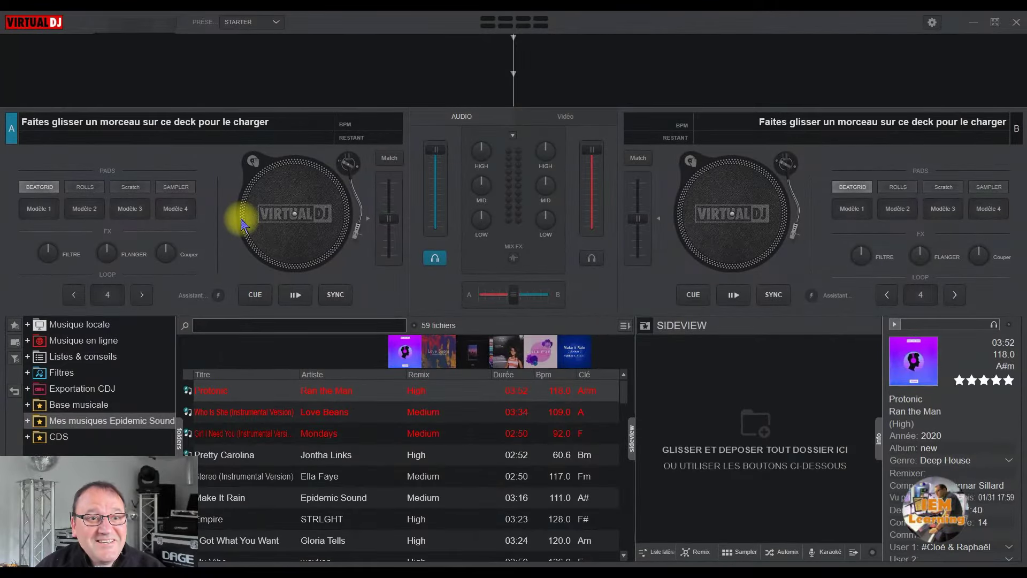
Load the track Protonic onto deck A and Who Is She (Instrumental Version) onto deck B.
click(904, 212)
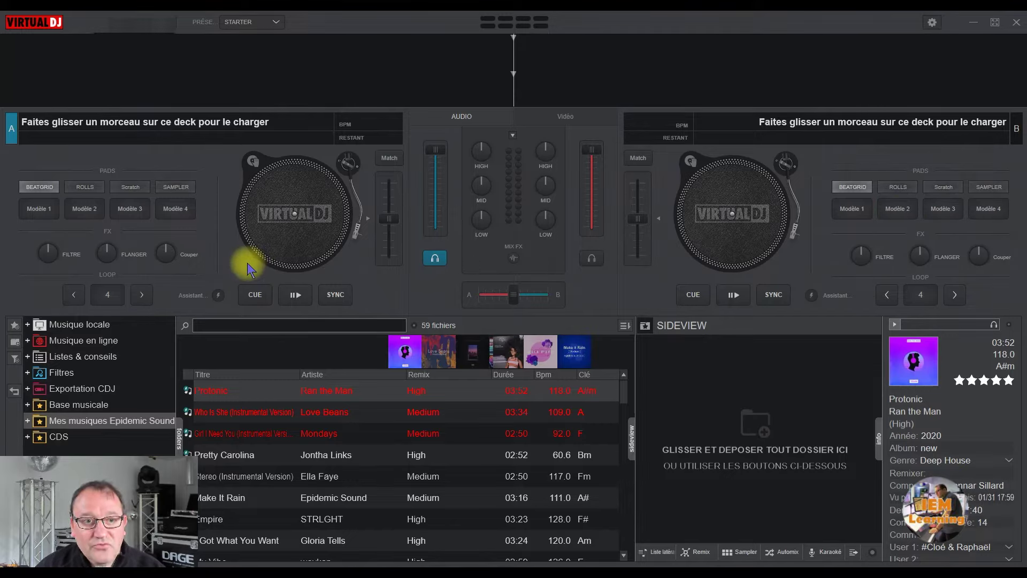
click(335, 397)
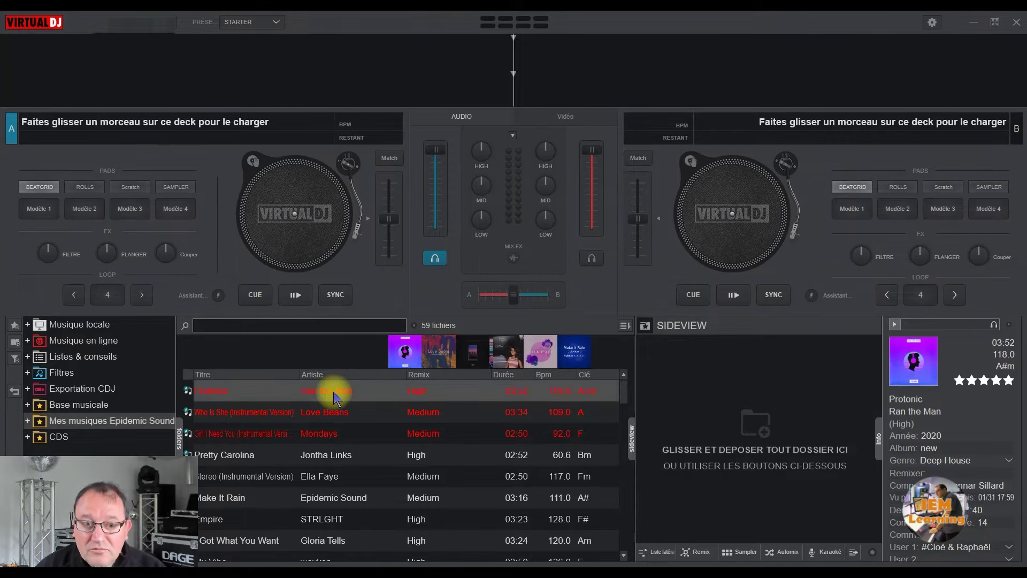
drag(334, 397, 309, 228)
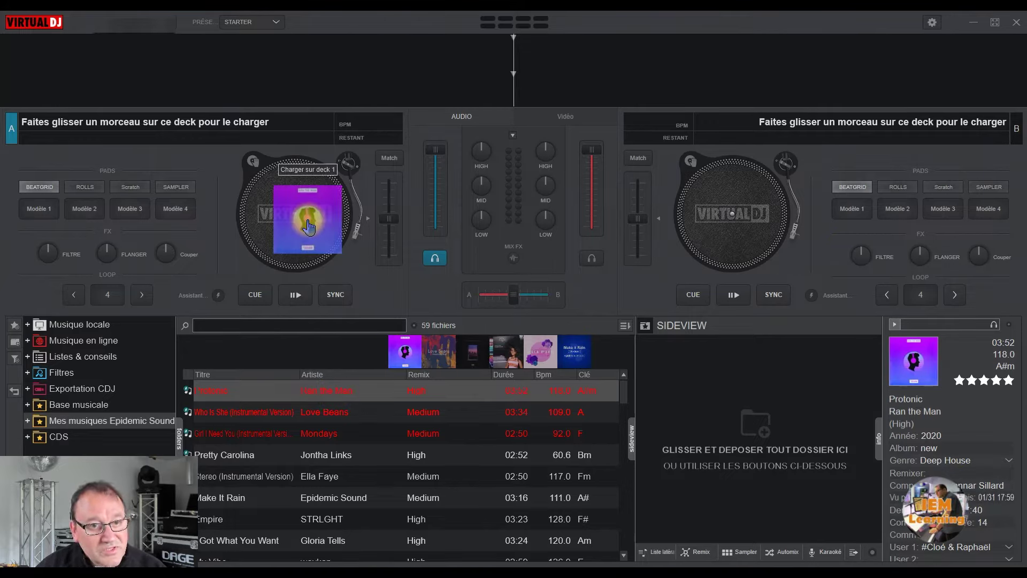
drag(310, 227, 308, 229)
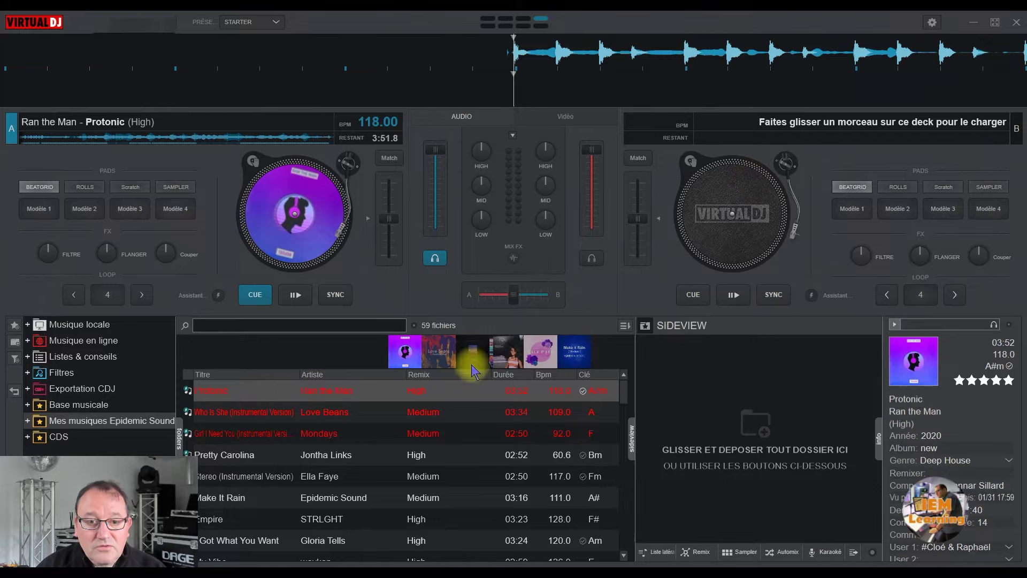
drag(366, 390, 296, 245)
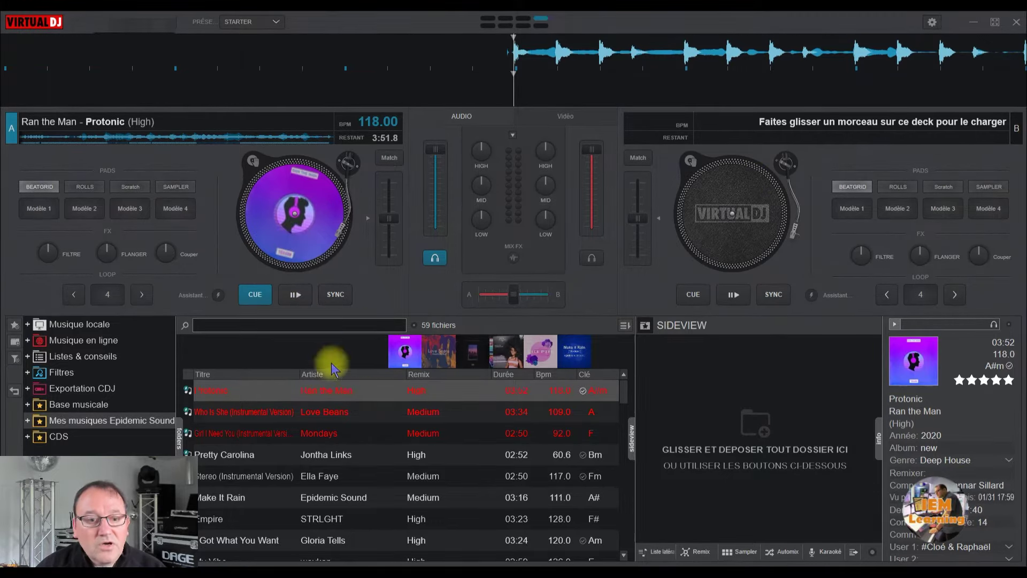
click(379, 415)
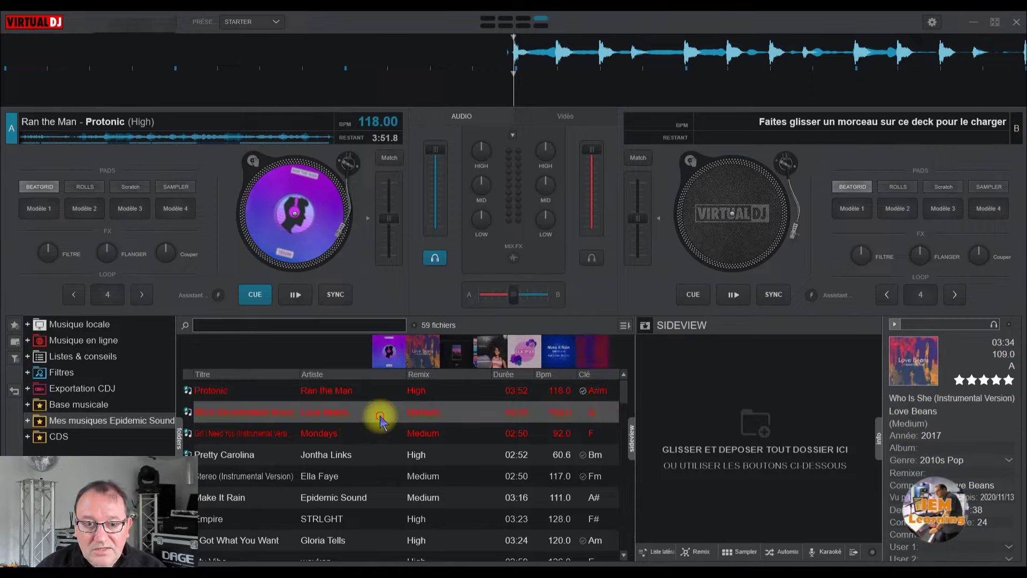
double_click(380, 415)
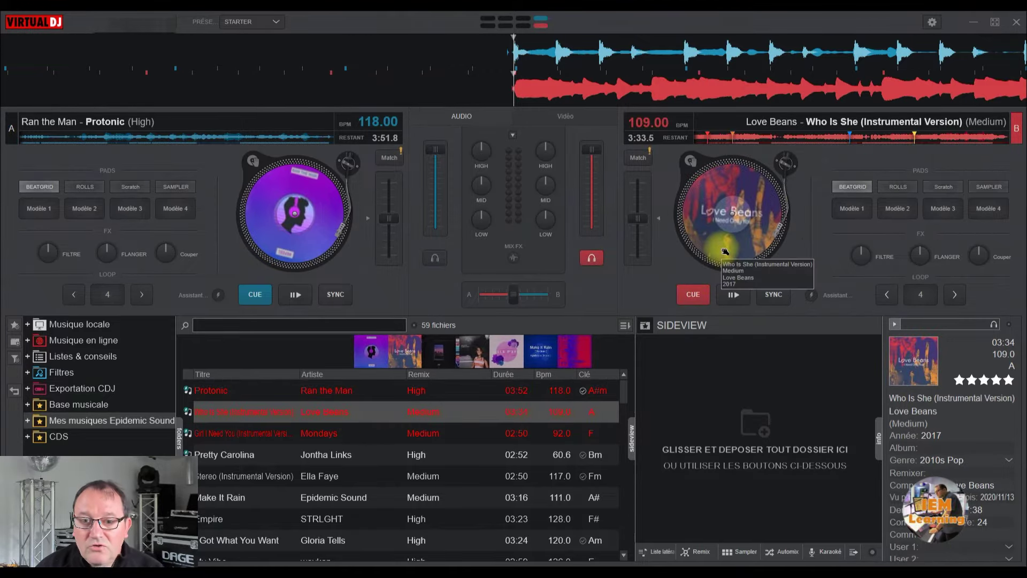
View the available track commands, including Charger sur, for Girl I Need You, and dismiss them.
right_click(341, 435)
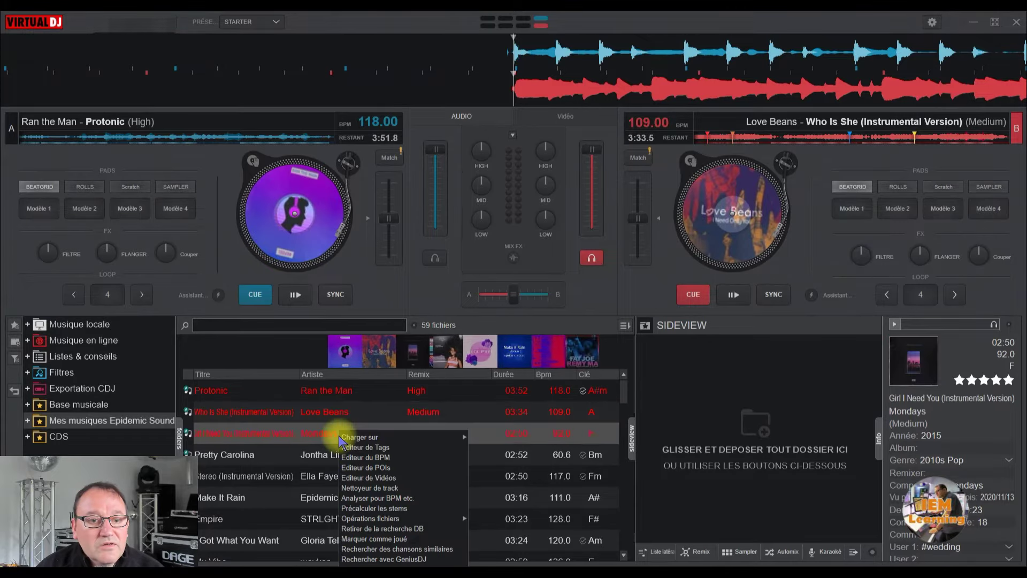
mouse_move(375, 437)
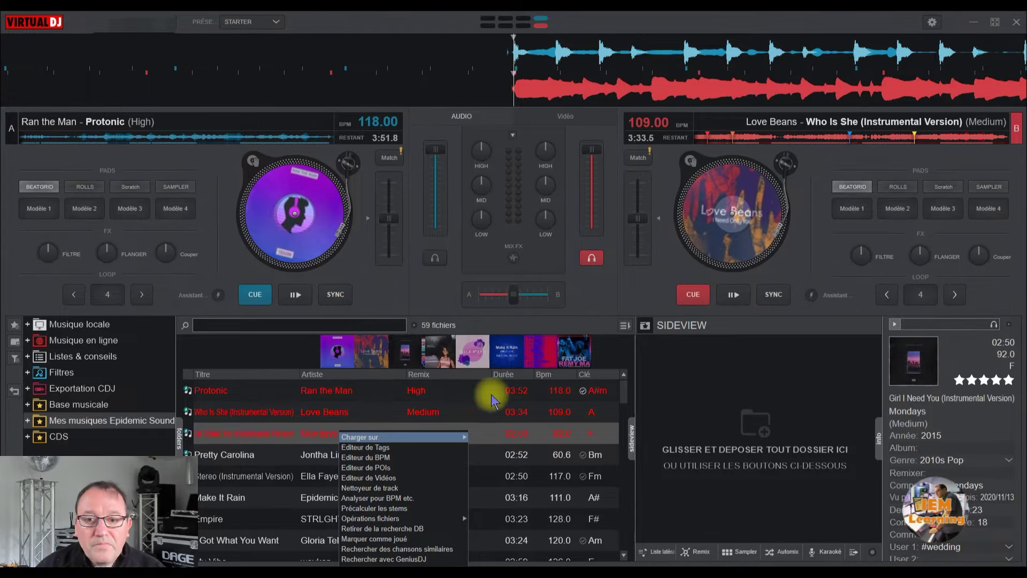
click(589, 287)
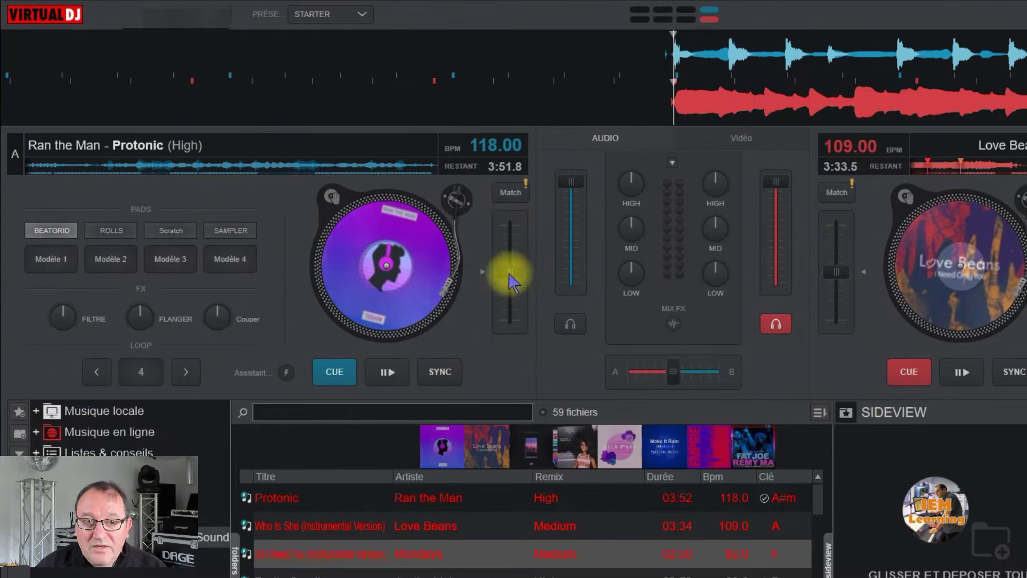
Slow deck A's tempo to 105.83 BPM and bring it back to 118.00 BPM.
drag(509, 274, 507, 231)
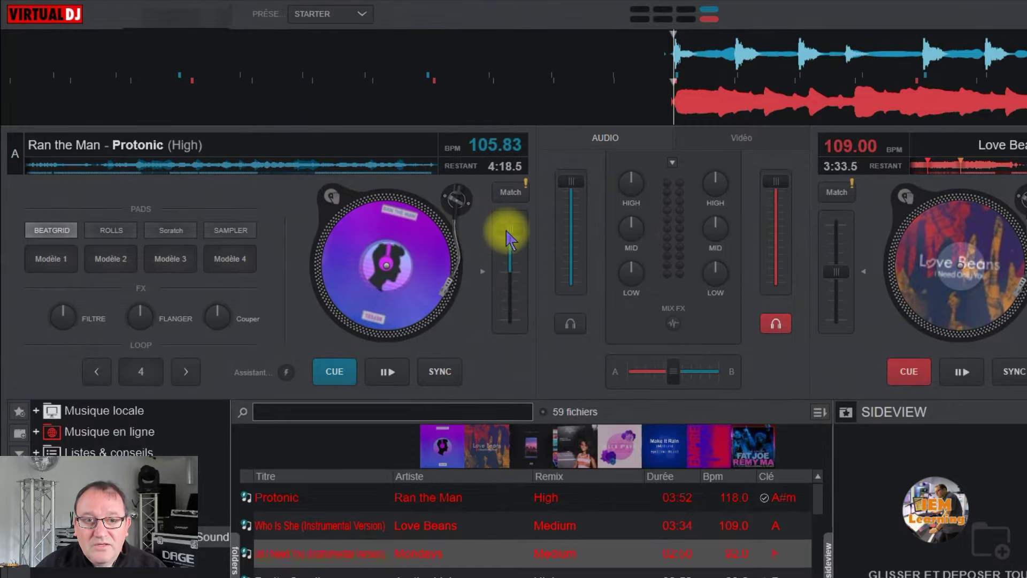
drag(508, 239, 509, 275)
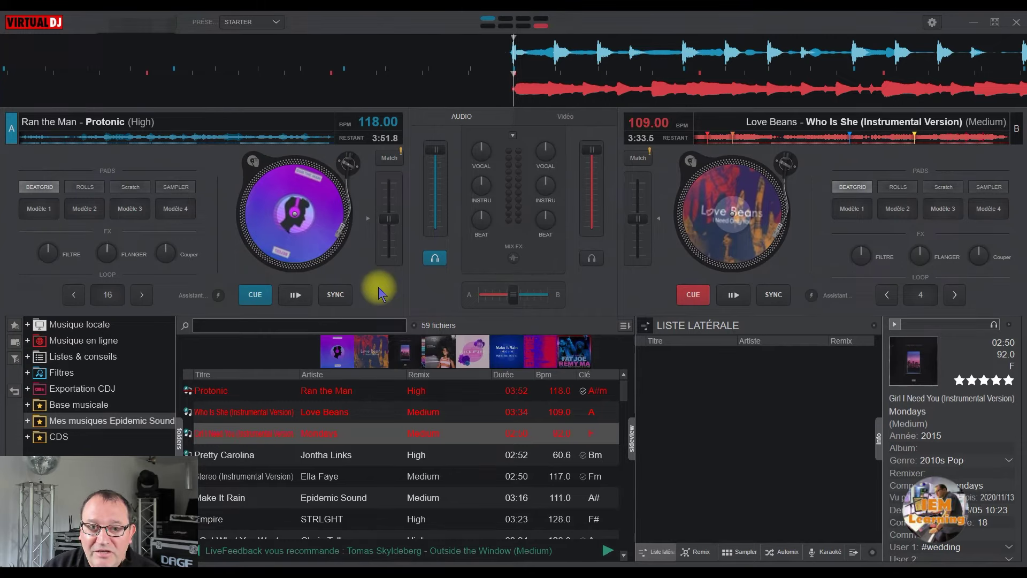
Start playback on deck A and trigger its beatgrid patterns Modèle 1 through Modèle 4 in turn.
click(868, 208)
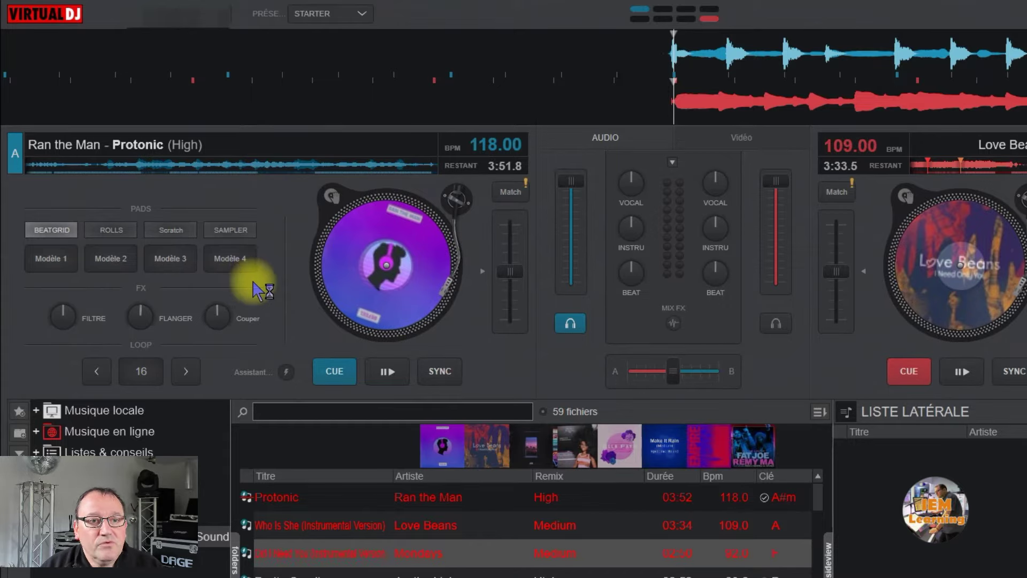
click(387, 373)
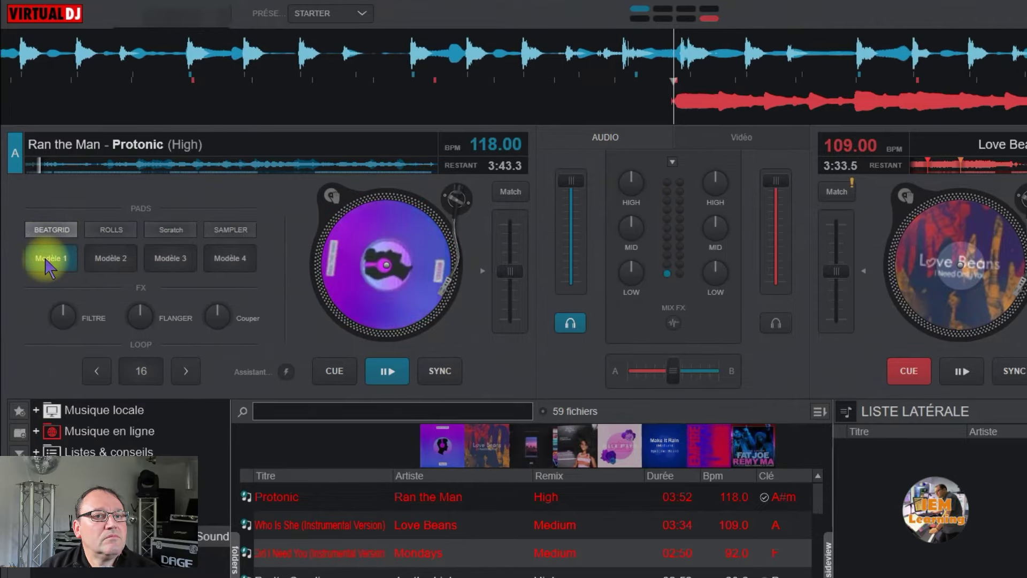
click(111, 258)
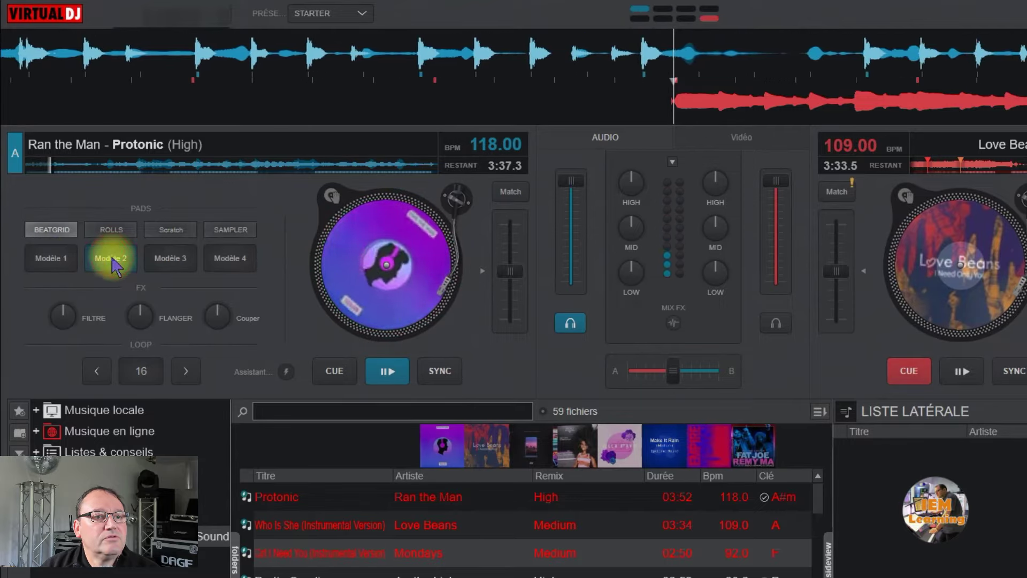
click(182, 261)
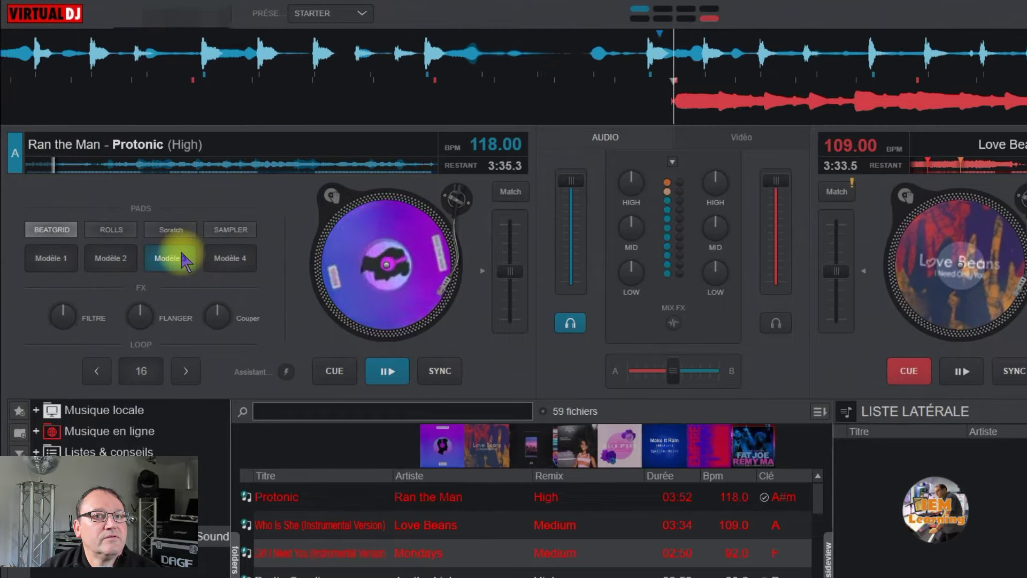
click(227, 259)
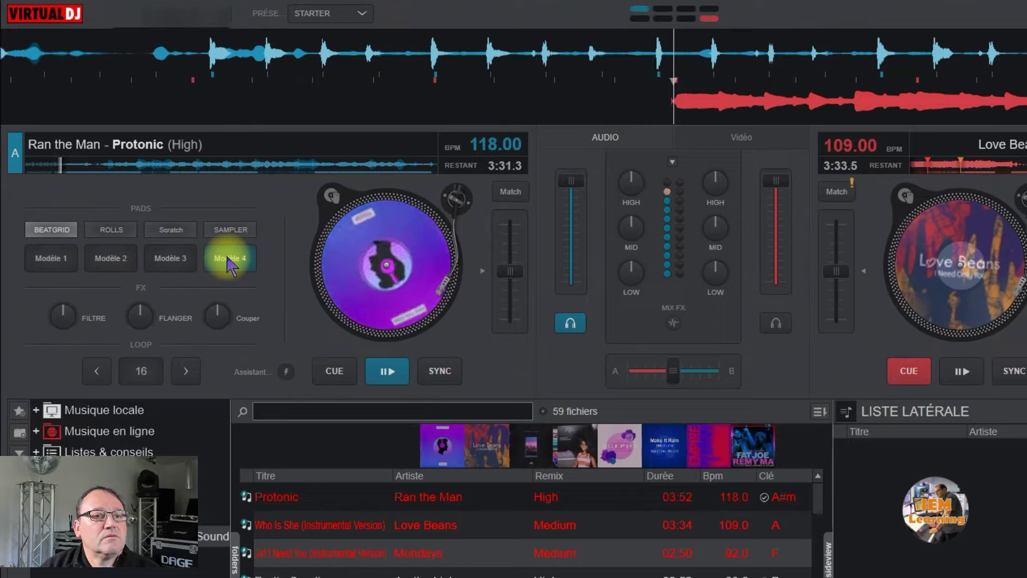
Switch deck A's pads to Rolls and trigger the 1/8, 1/4, 1/2 and 1 beat loop rolls.
click(98, 231)
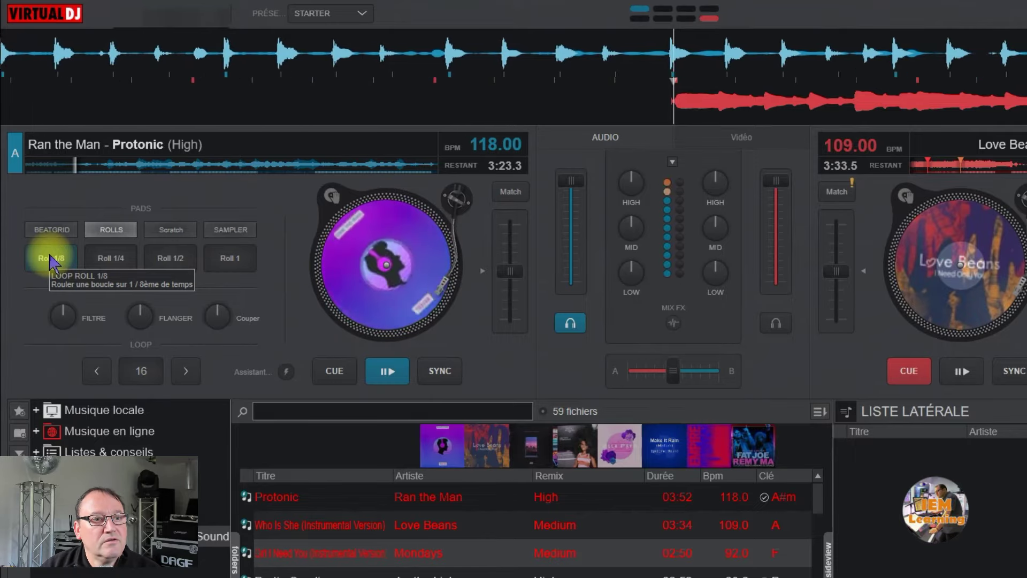
click(52, 261)
click(109, 260)
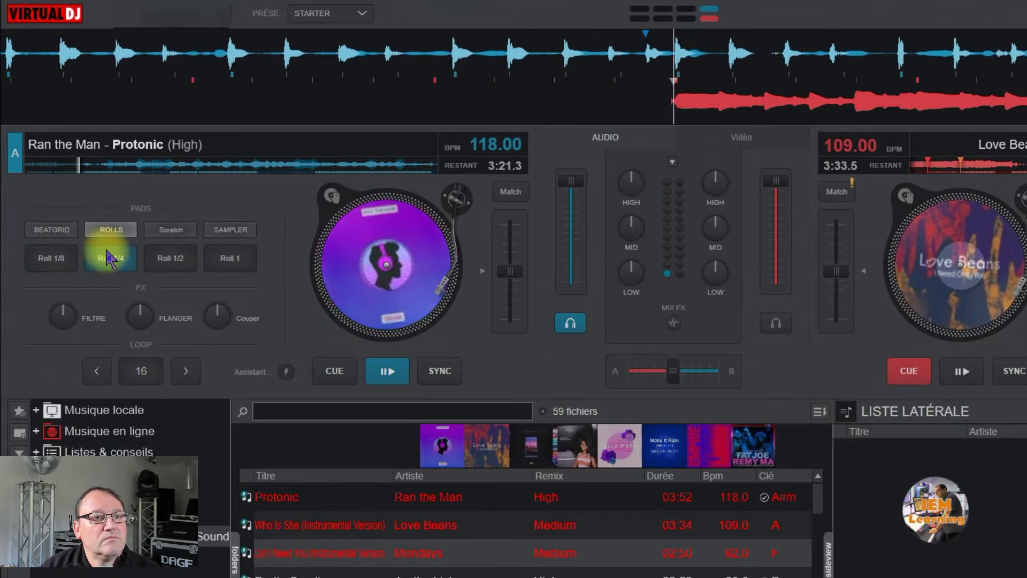
click(176, 261)
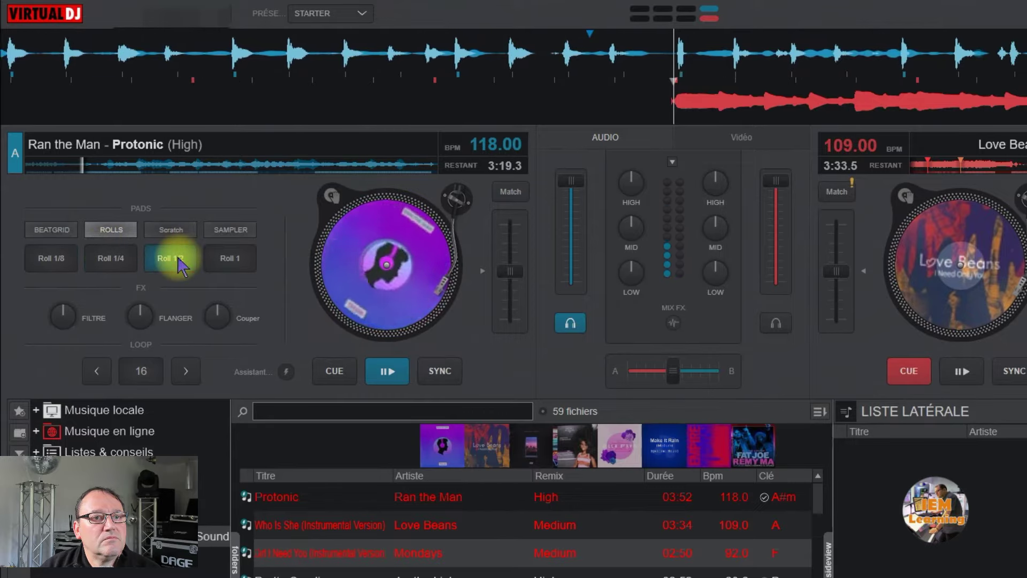
click(247, 260)
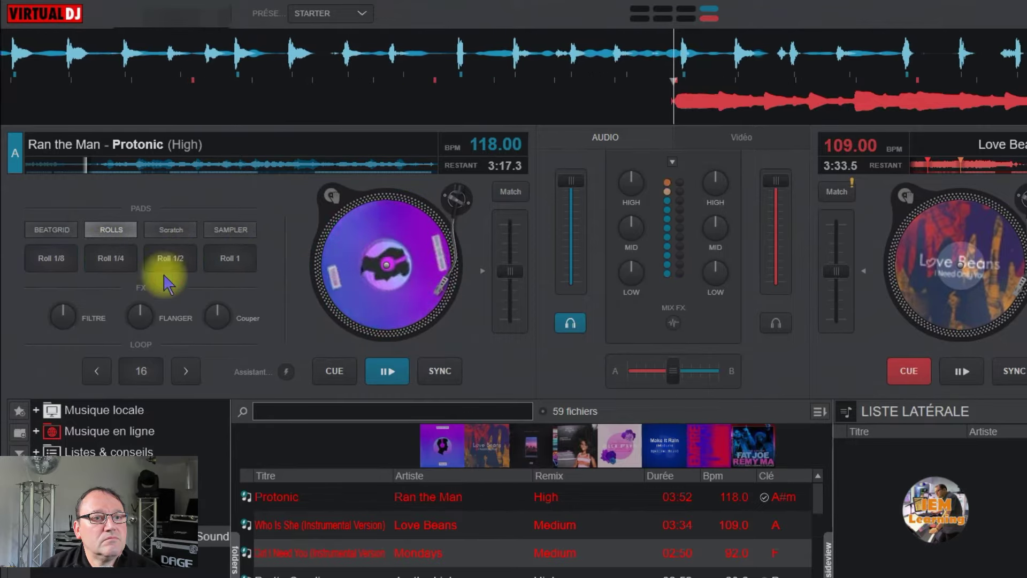
Switch deck A's pads to Scratch and trigger the Baby Scr, Flares, Jet Scr and Backspin routines.
click(171, 229)
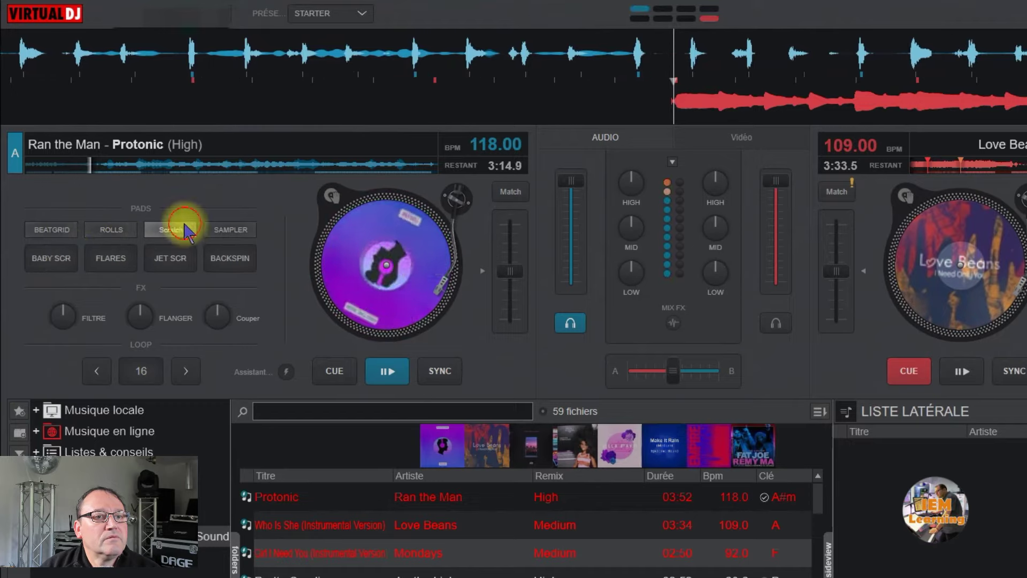
click(42, 265)
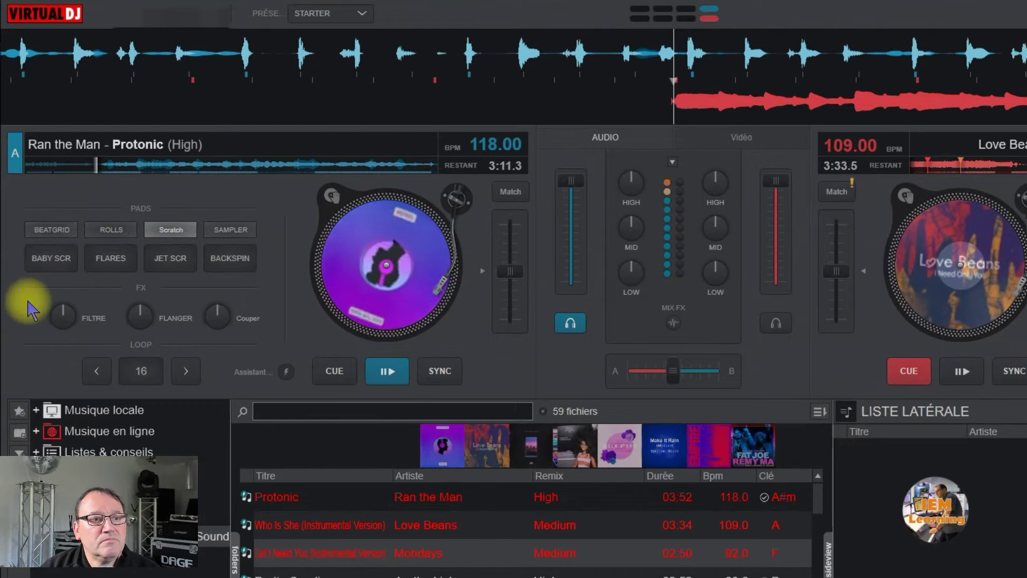
click(121, 262)
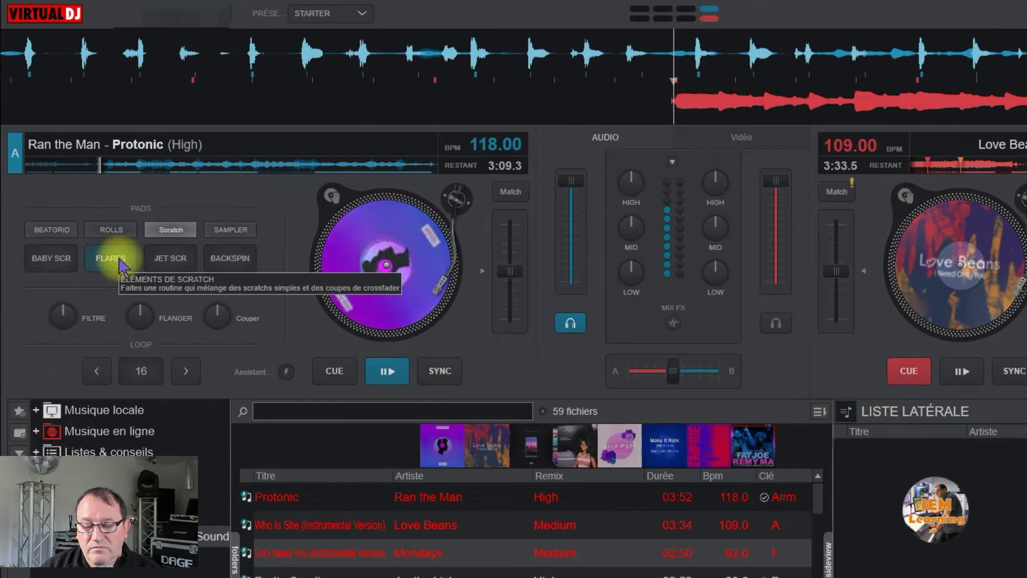
click(121, 262)
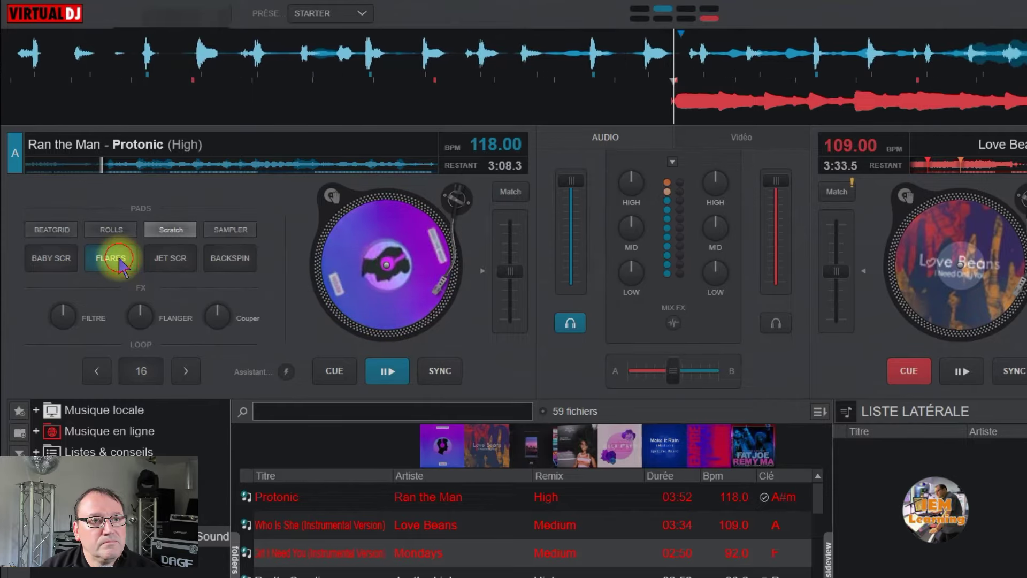
click(177, 262)
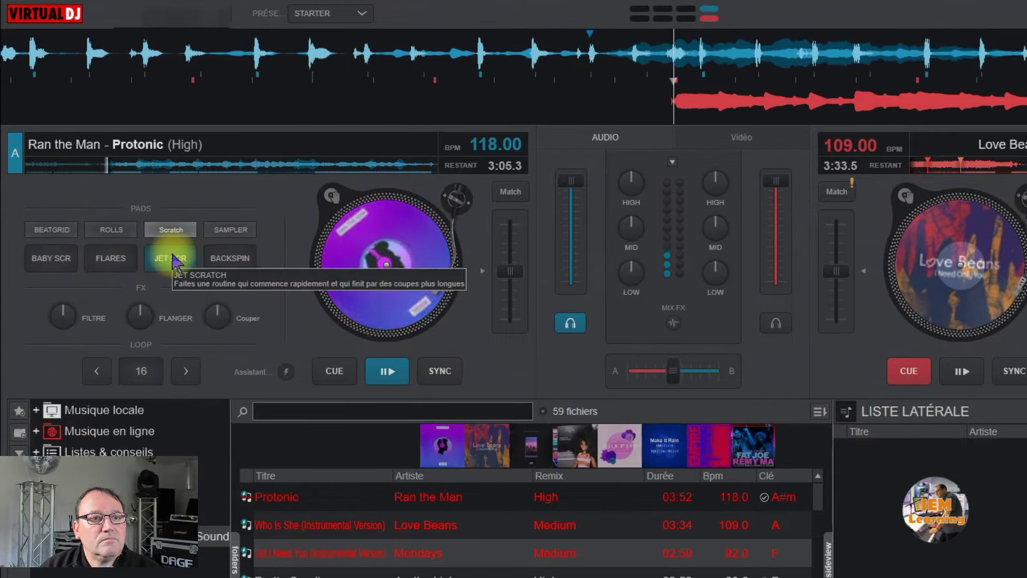
click(222, 259)
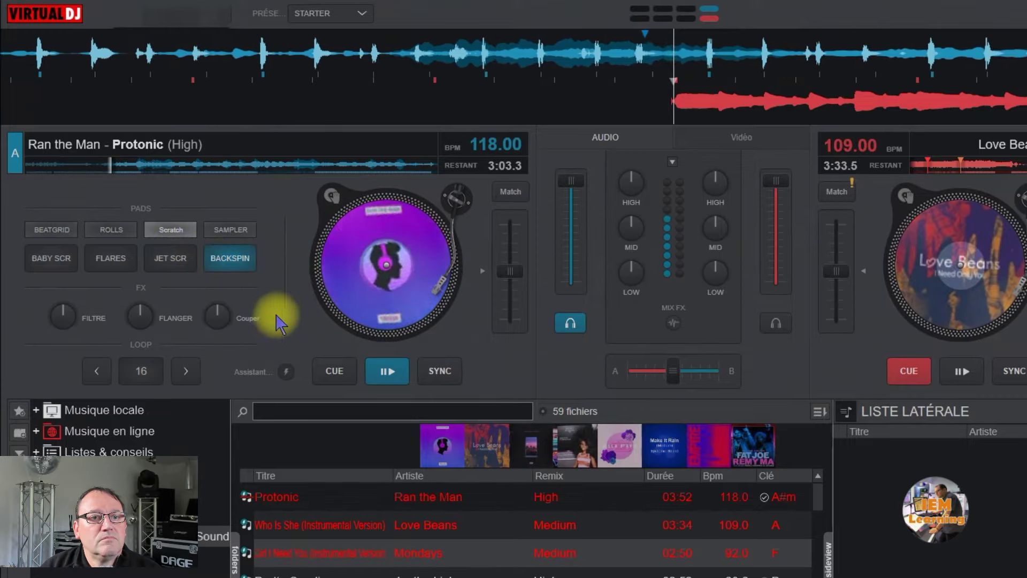
Switch deck A's pads to Sampler and trigger the Siren sample.
click(225, 232)
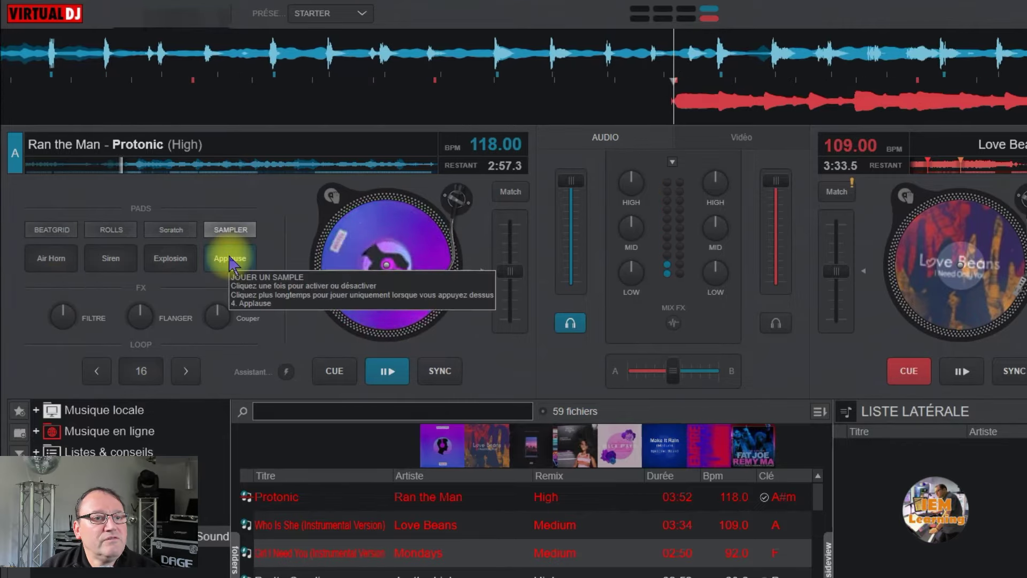
click(99, 260)
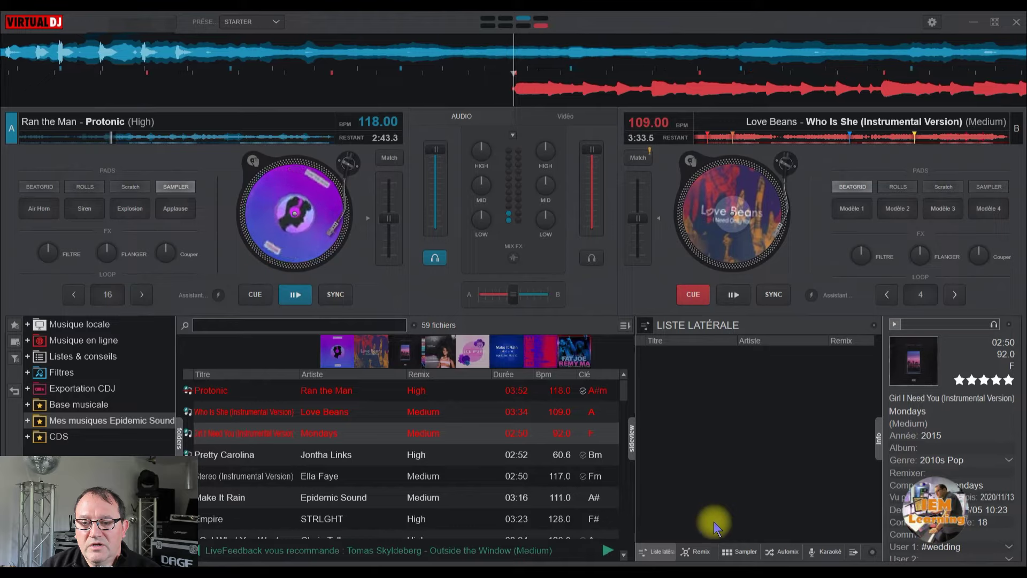
Show the Sampler in the side view and change its sample bank from AUDIO FX through FAMOUS to INSTRUMENTS.
click(744, 552)
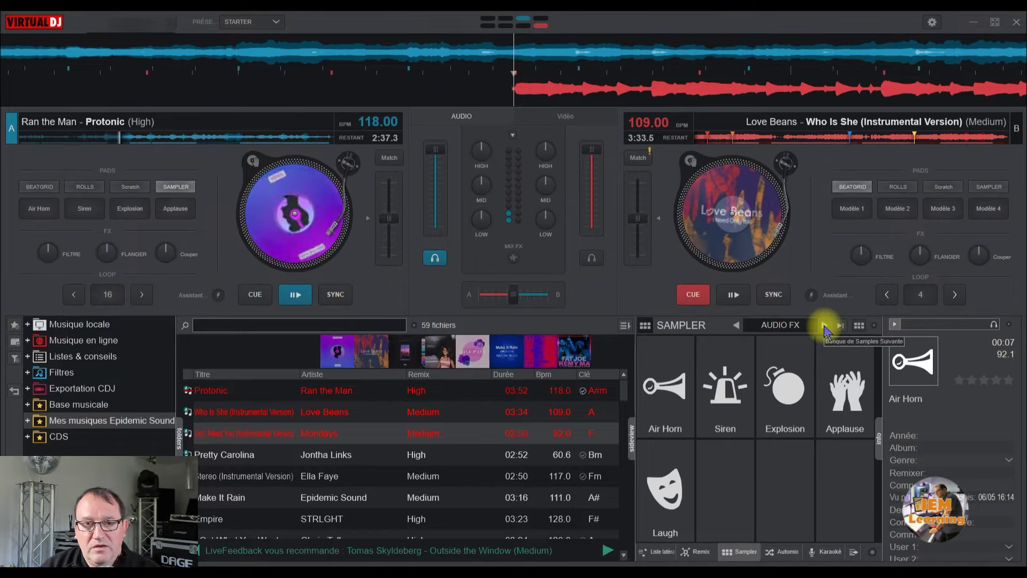
click(824, 325)
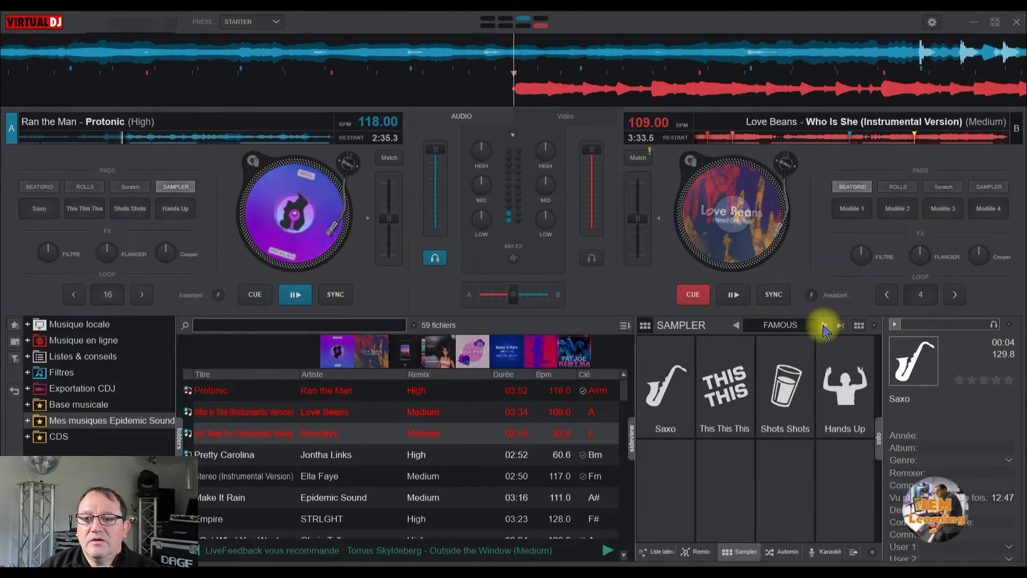
click(825, 326)
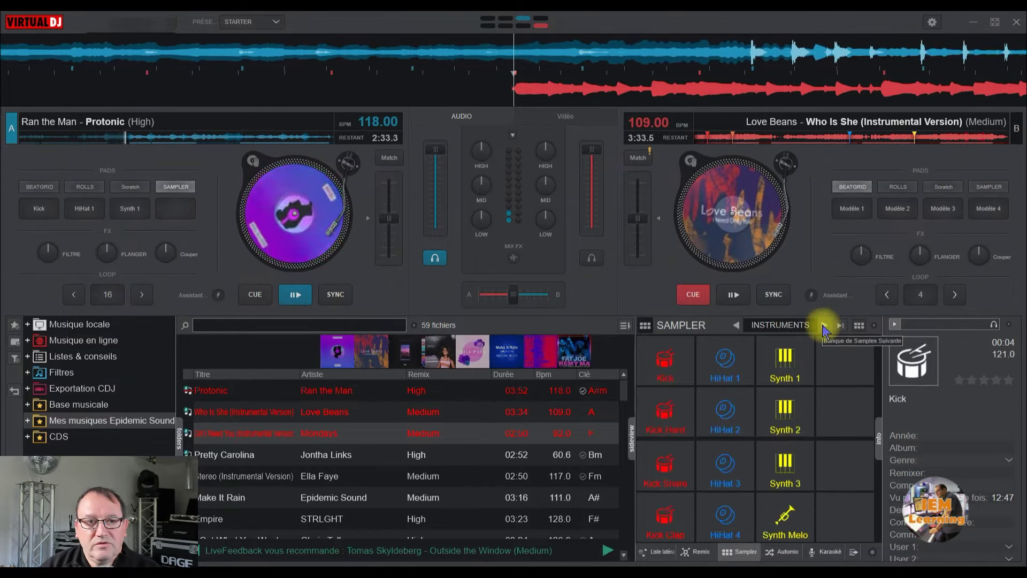
Trigger the Kick sample on deck A and jump playback to different points of the Protonic track.
click(40, 211)
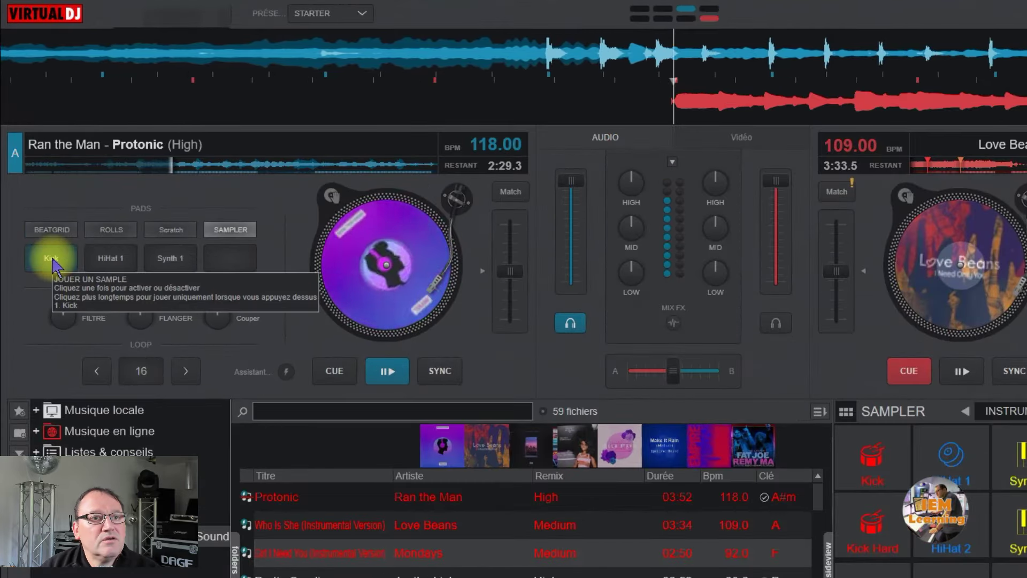
click(52, 261)
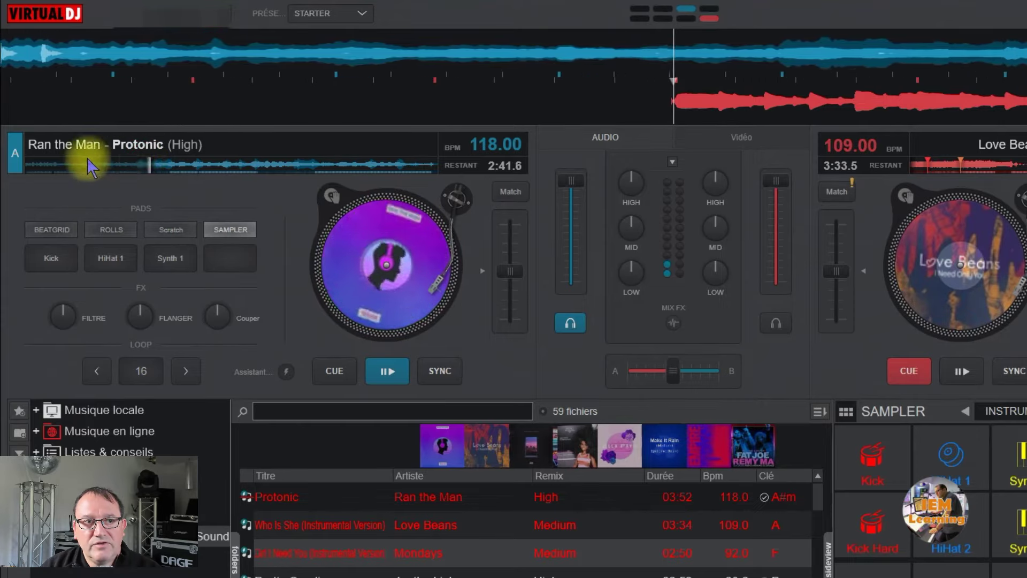
click(292, 161)
click(81, 159)
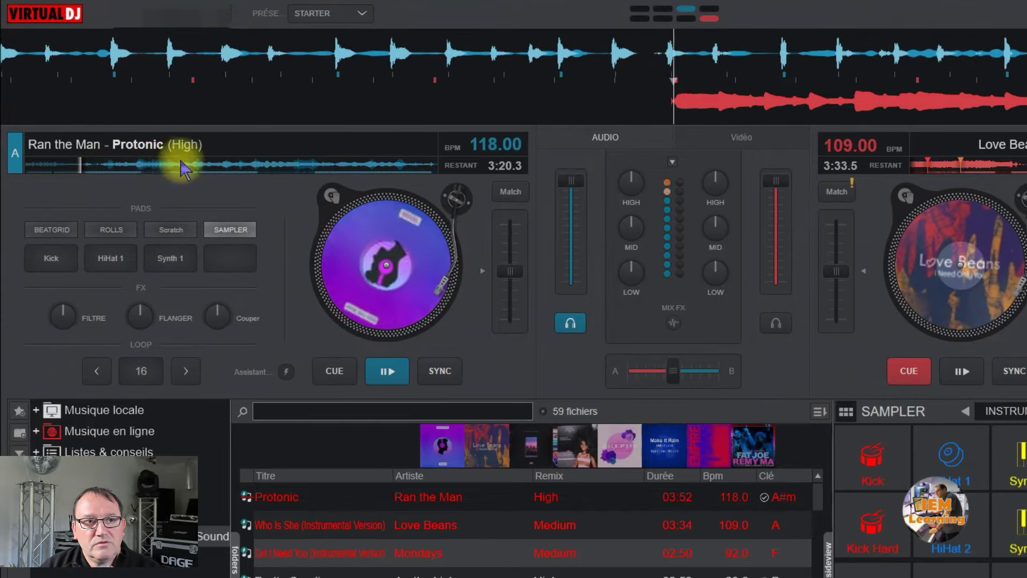
click(138, 163)
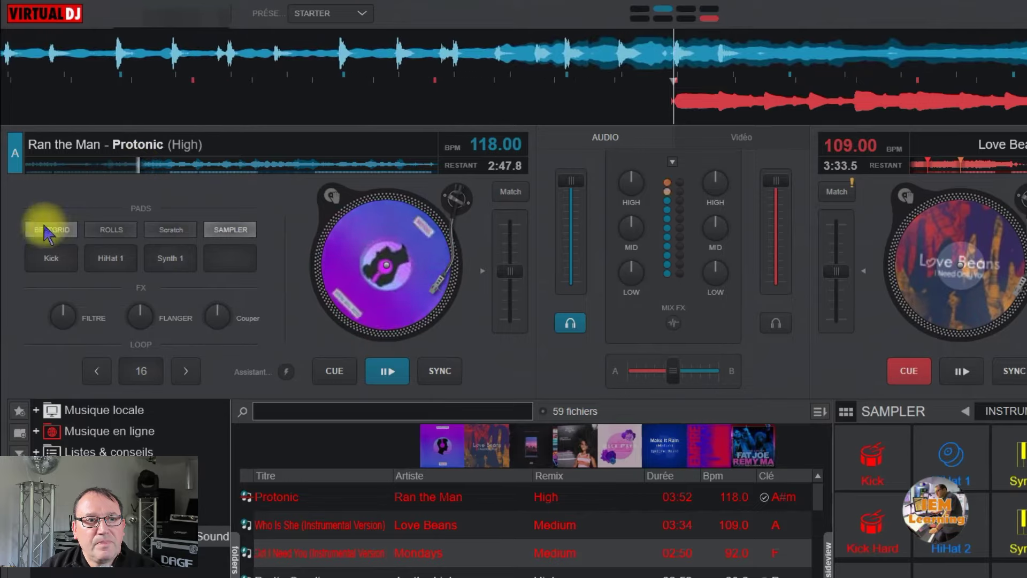
Trigger the Kick and HiHat 1 samples over deck A's playing track.
click(48, 265)
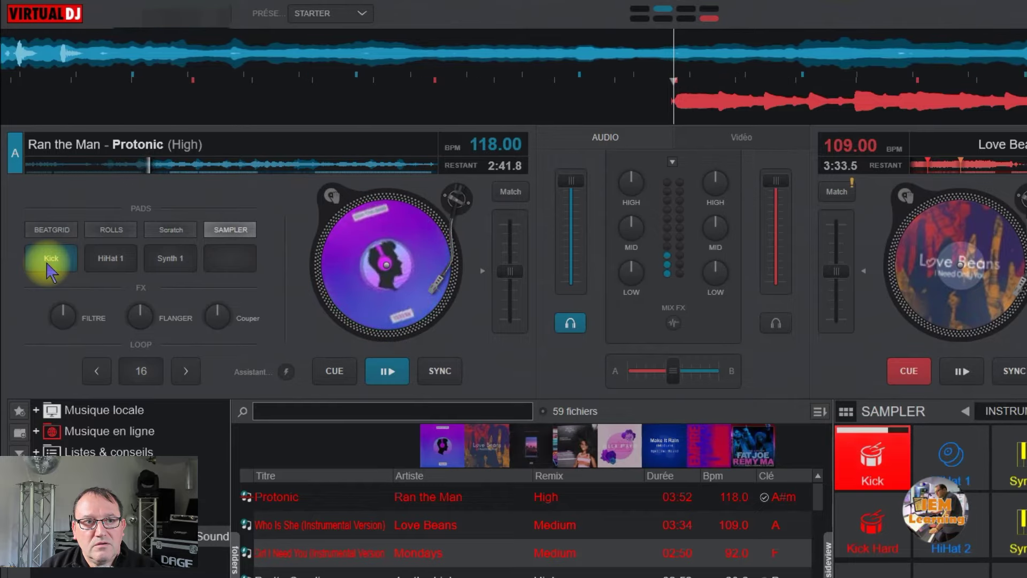
click(48, 265)
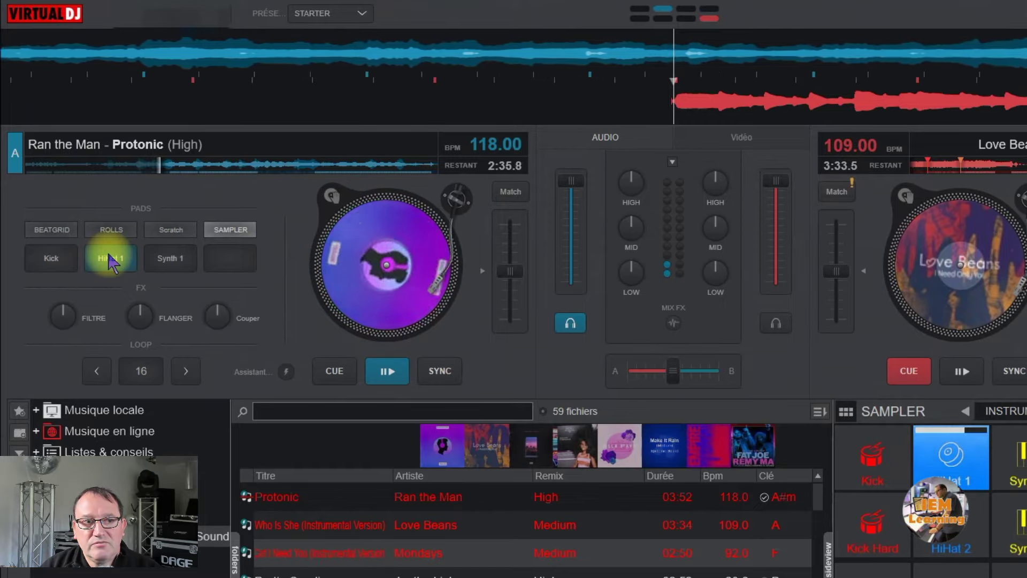
click(110, 261)
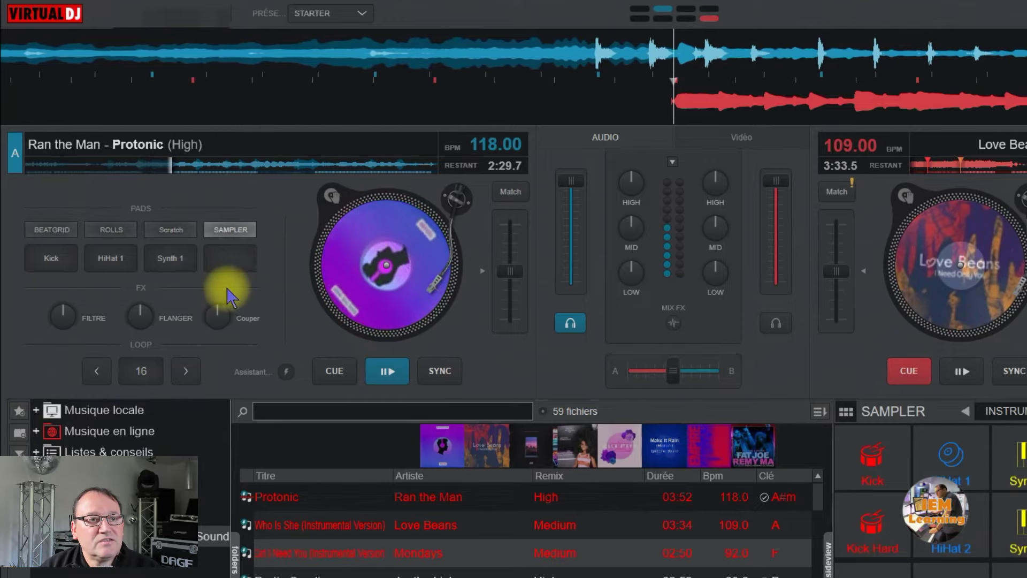
Try deck A's Filtre, Flanger and Couper effects in turn, returning each one to neutral.
click(63, 315)
mouse_move(64, 315)
mouse_down()
mouse_move(58, 253)
mouse_move(64, 385)
mouse_move(67, 321)
mouse_up()
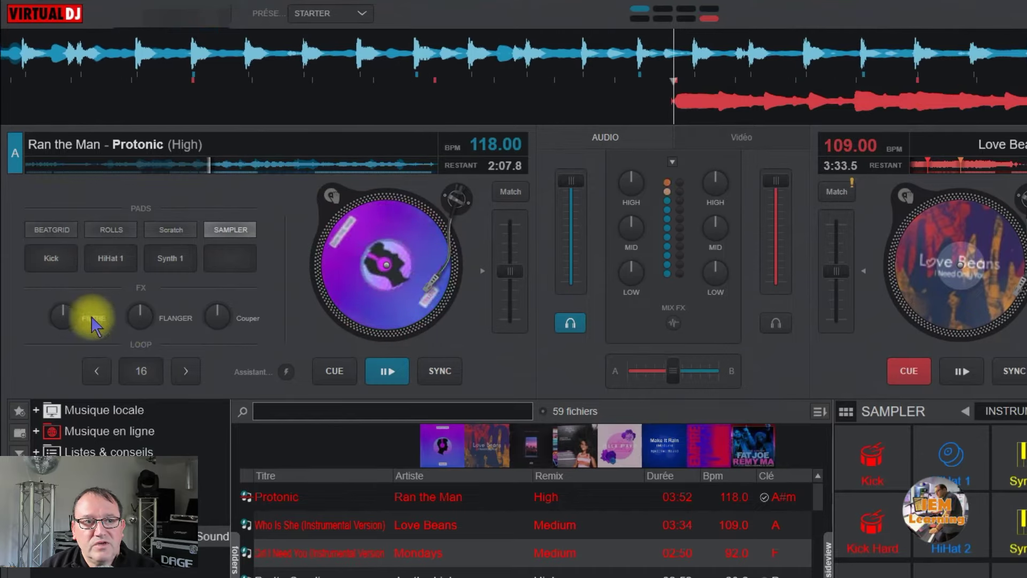
scroll(137, 321, down, 3)
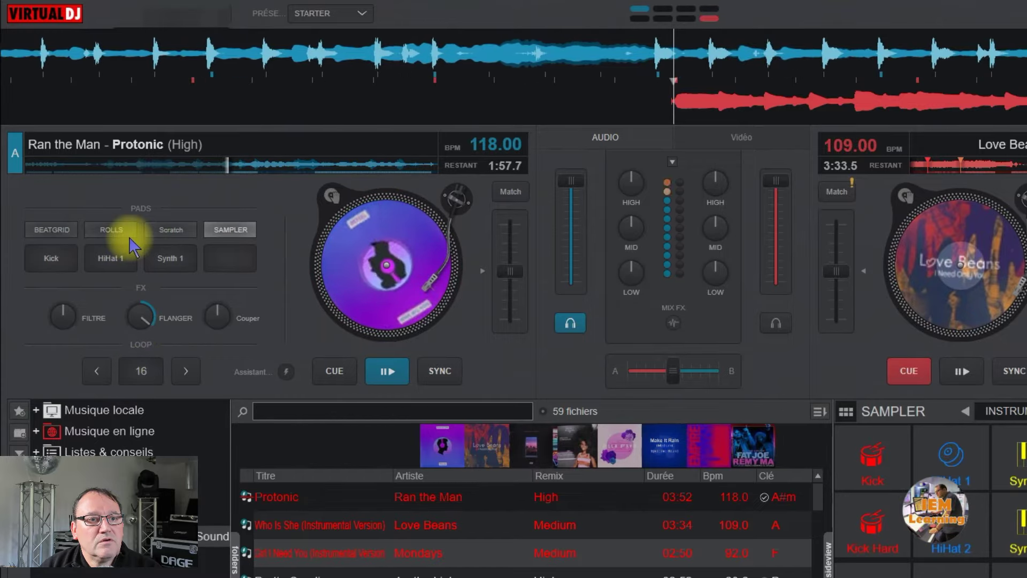
drag(130, 238, 140, 318)
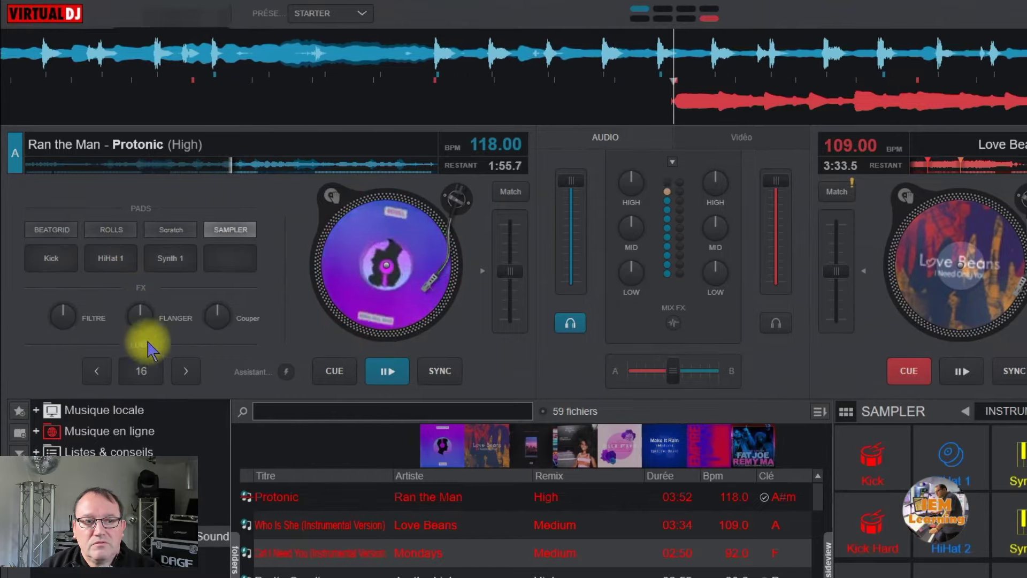
mouse_move(215, 315)
mouse_down()
mouse_move(213, 257)
mouse_move(227, 393)
mouse_move(218, 321)
mouse_up()
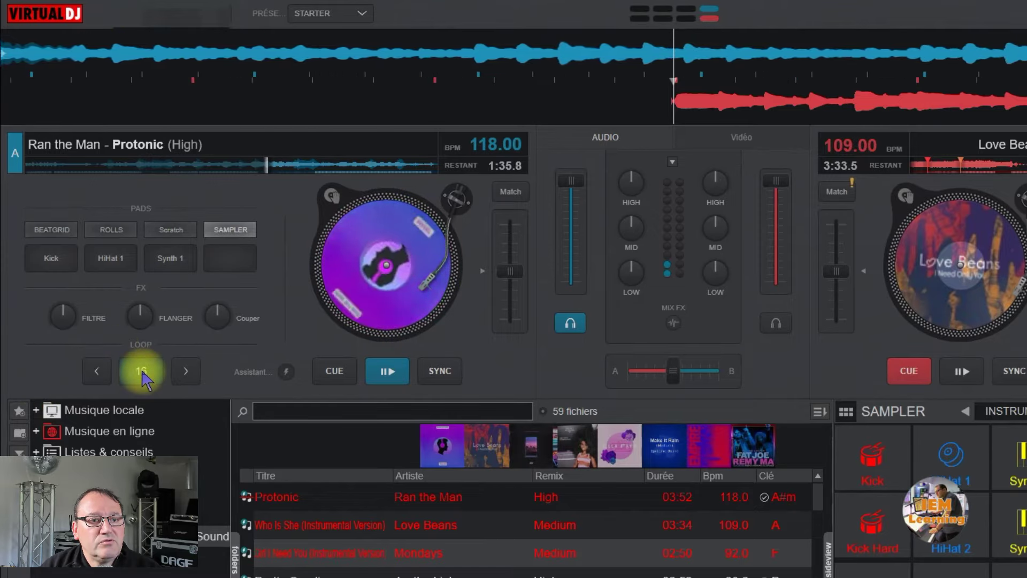
Shorten deck A's loop length to 8 beats, activate the loop and accept the loop direction choice.
click(97, 371)
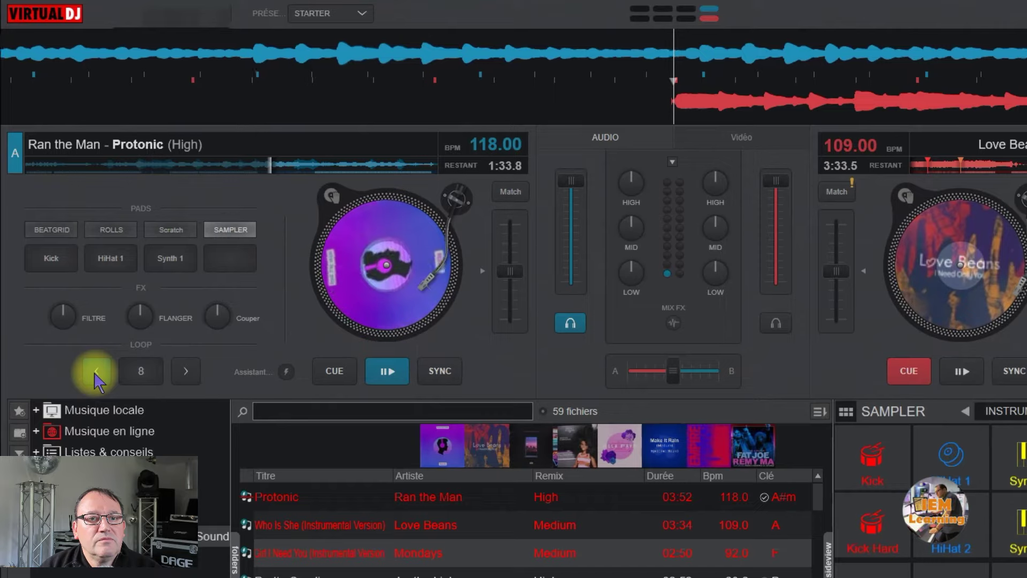
click(141, 371)
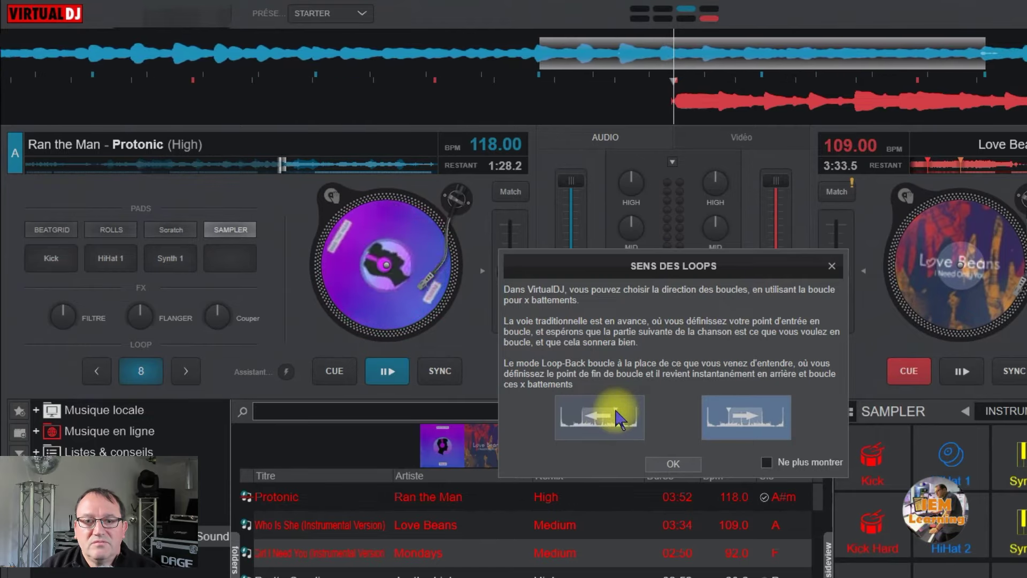
click(672, 463)
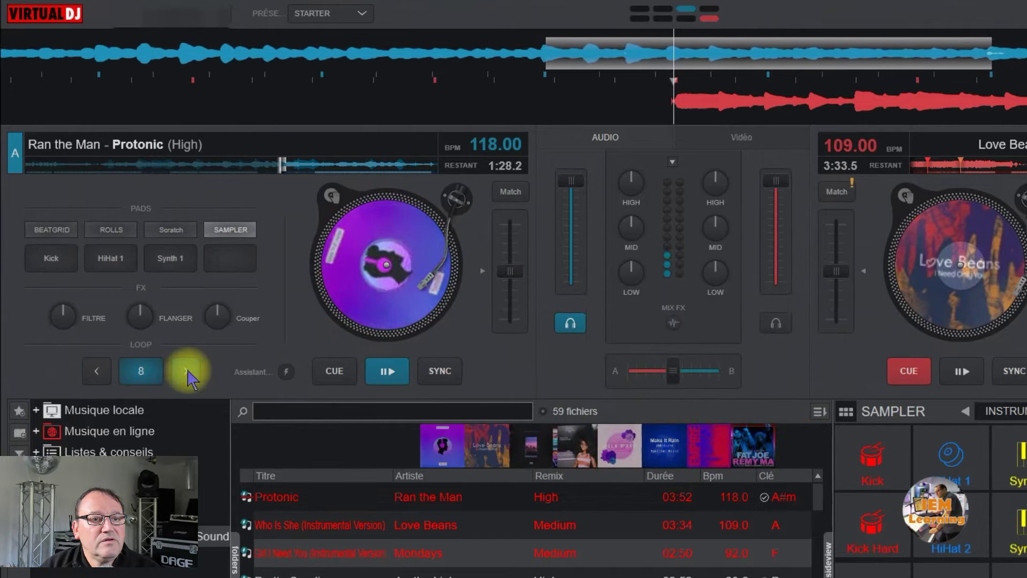
Shorten deck A's active loop to 1/4 beat and lengthen it to 16 beats.
click(97, 371)
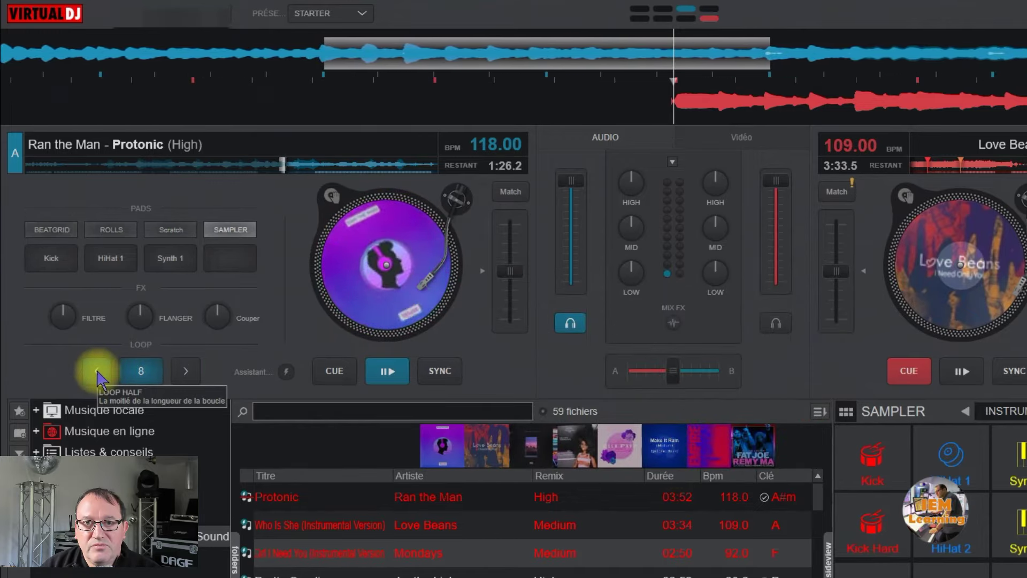
click(99, 372)
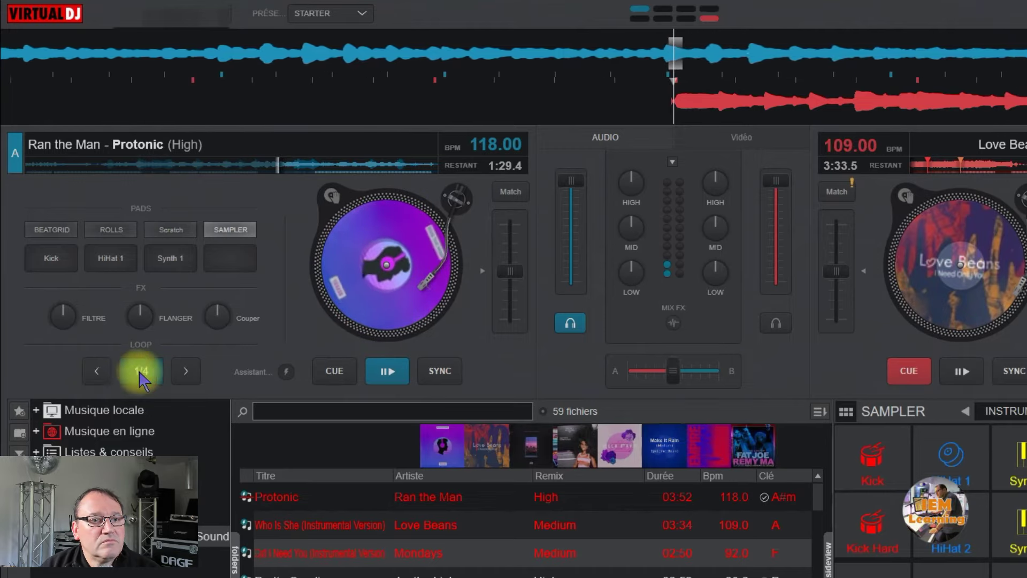
click(193, 368)
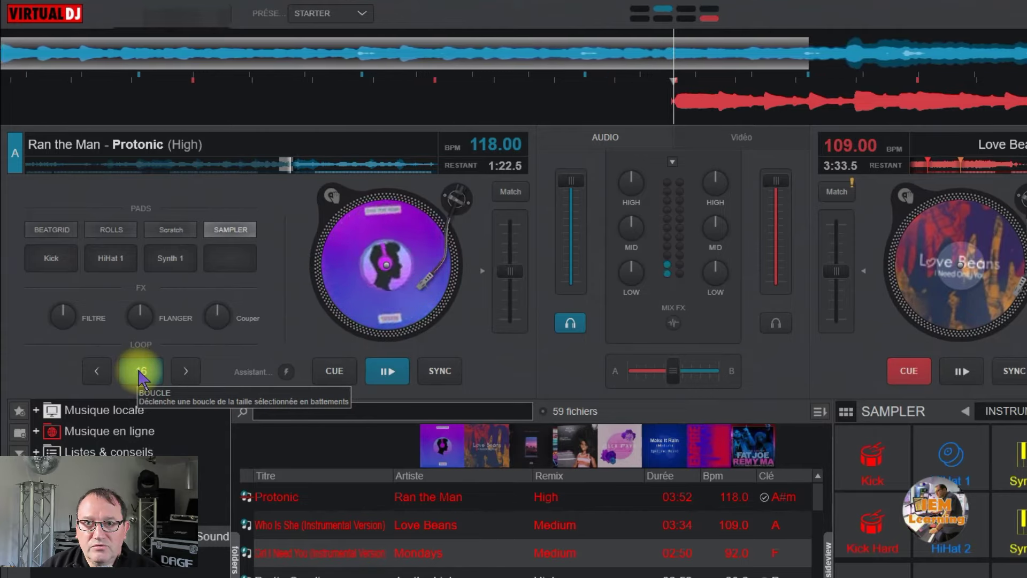
Exit deck A's 16-beat loop and pause the track.
click(141, 372)
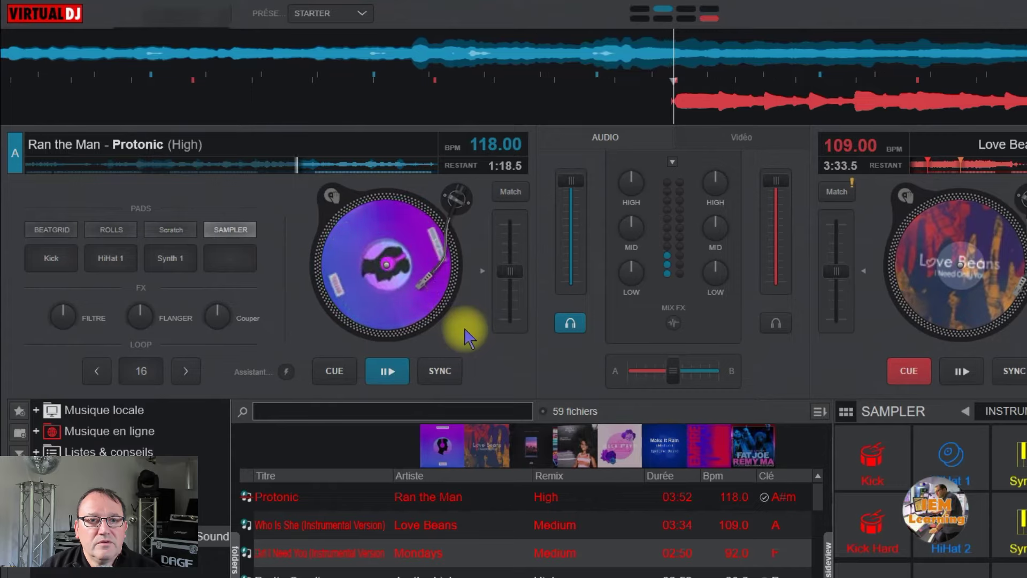
click(386, 371)
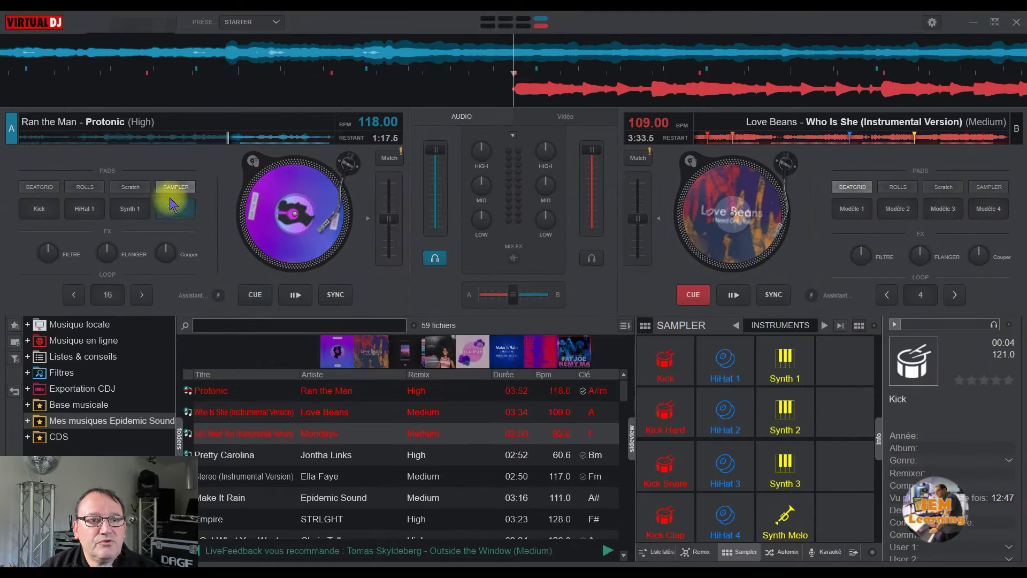
Review the available layout presets Starter, Essentiel, Pro and Performance without choosing another one.
click(277, 24)
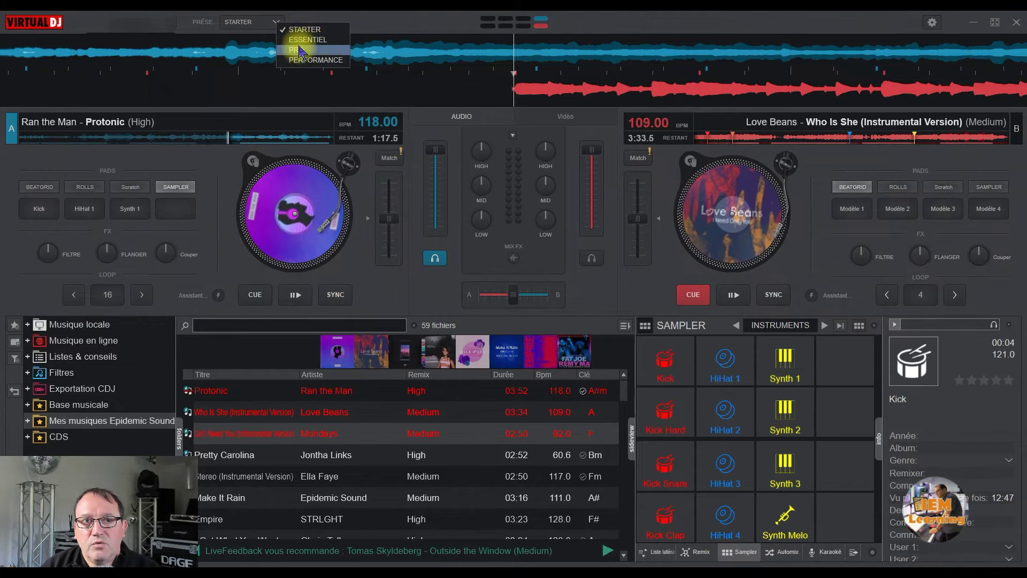
click(373, 27)
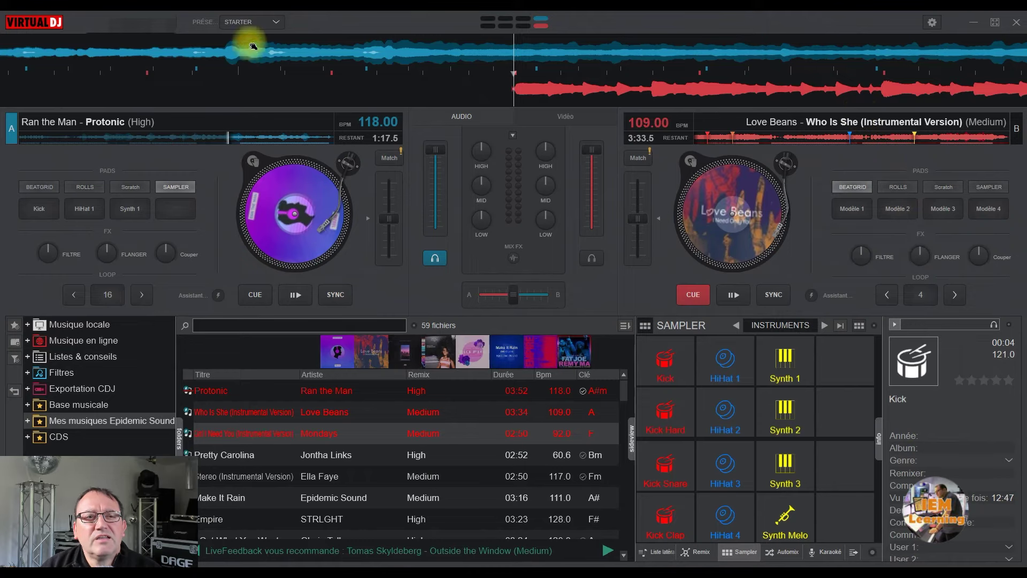
click(276, 22)
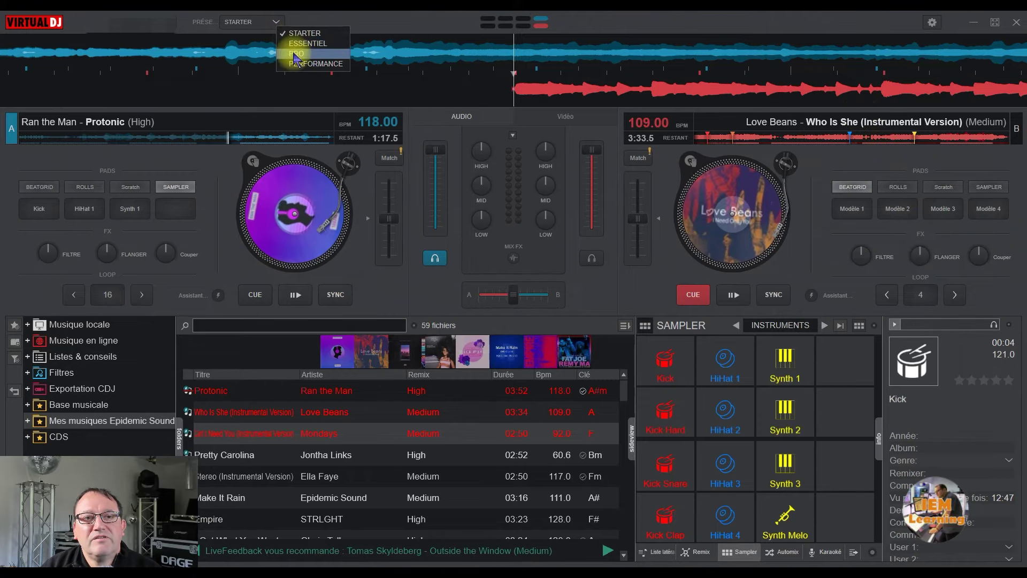
click(350, 27)
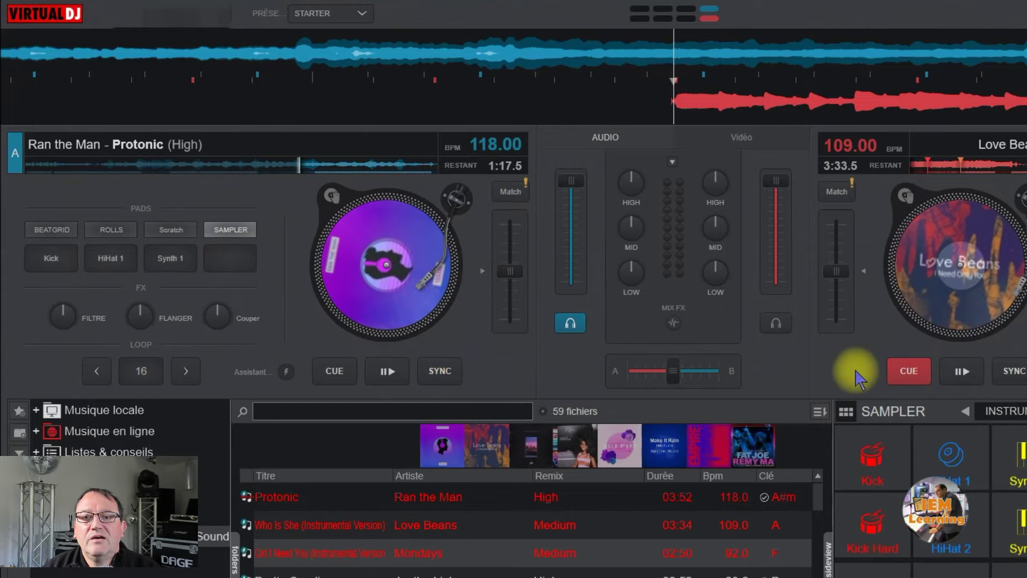
Match deck B's tempo to deck A's 118.00 BPM and reset it to 109.00 BPM.
mouse_move(848, 149)
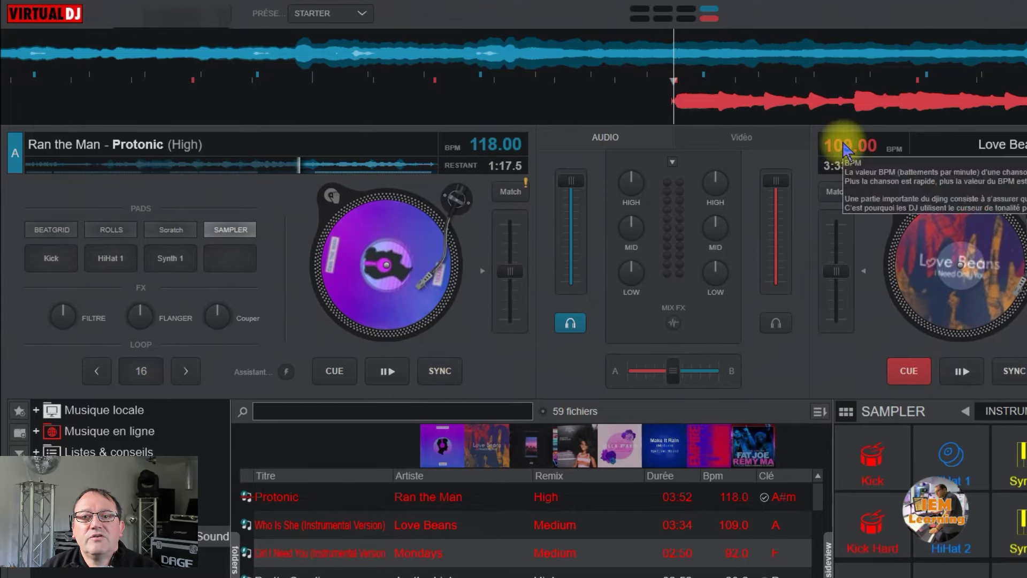
mouse_move(483, 147)
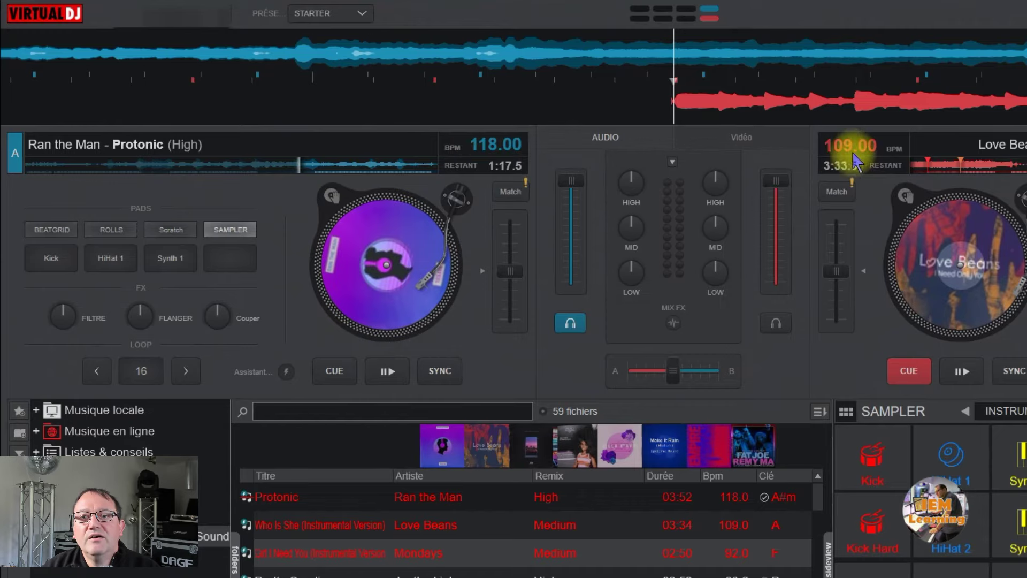
click(836, 192)
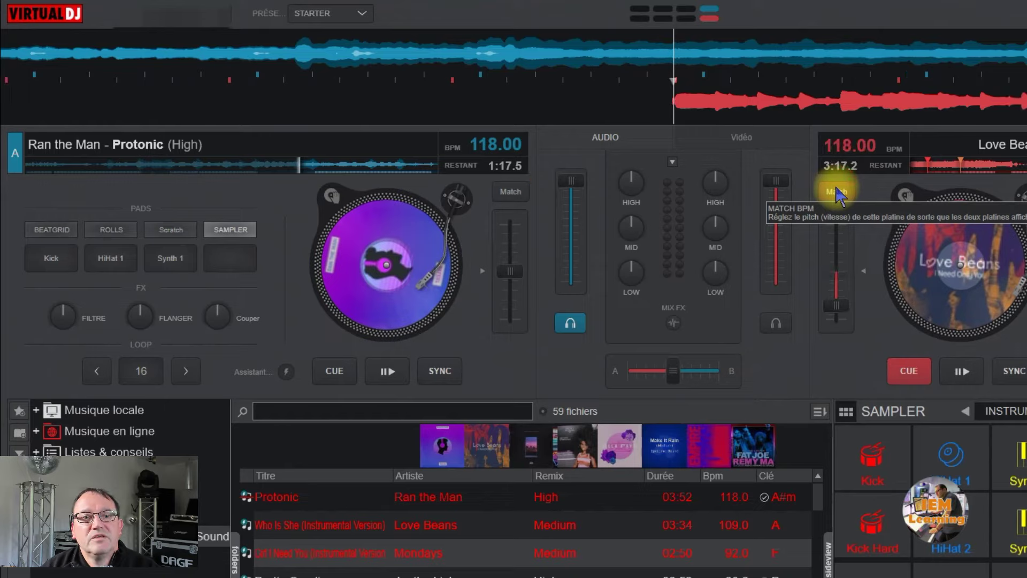
drag(835, 303, 837, 273)
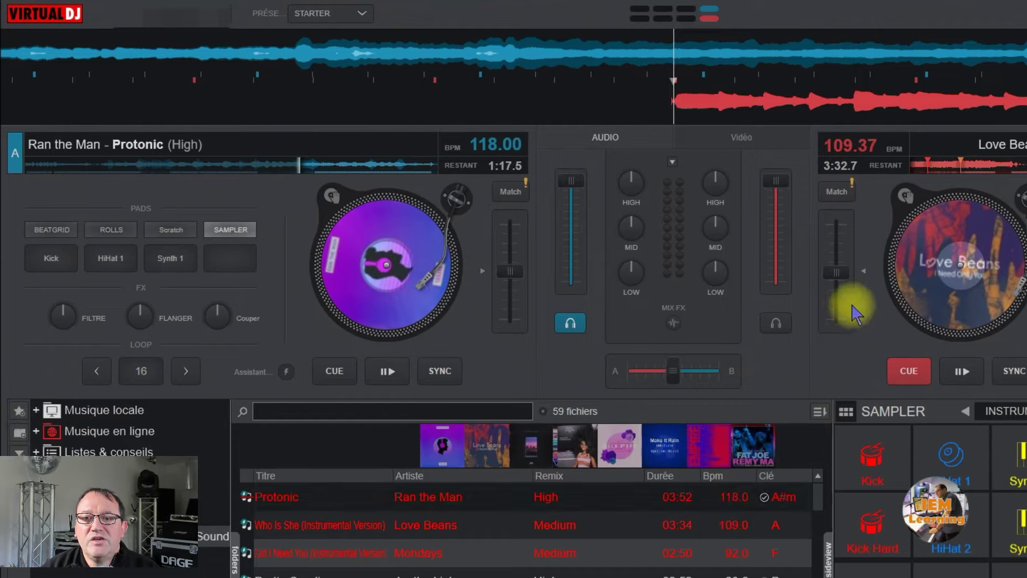
click(864, 270)
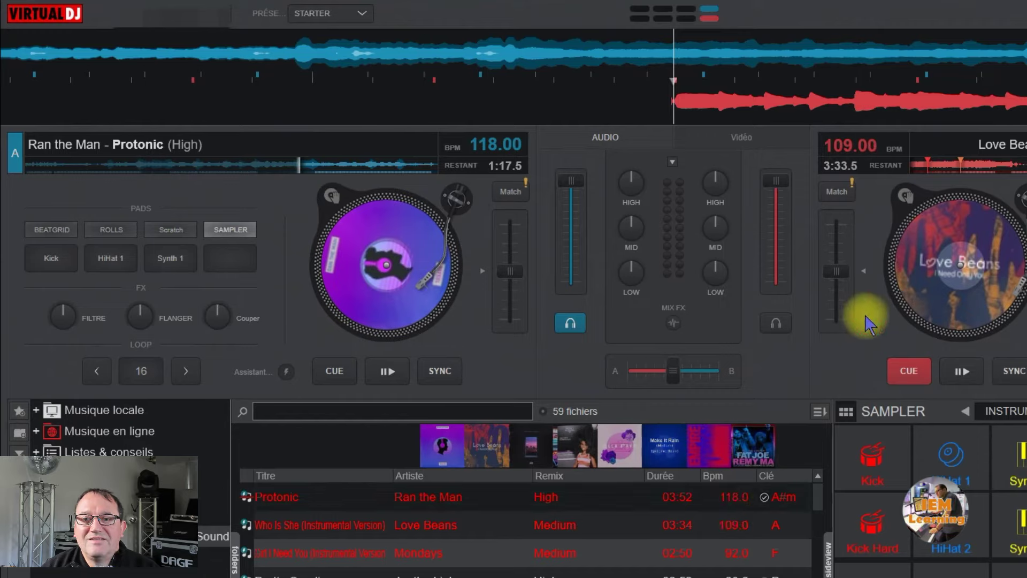
Synchronise deck B with deck A.
click(1015, 374)
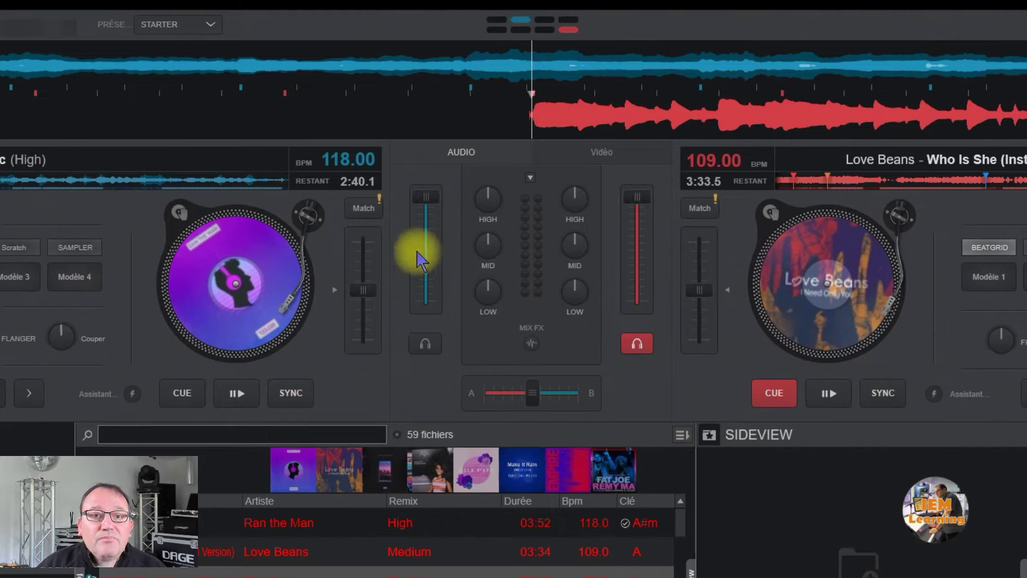
Move deck A's volume fader and leave it at full level.
mouse_move(421, 200)
mouse_down()
mouse_move(425, 307)
mouse_move(424, 198)
mouse_up()
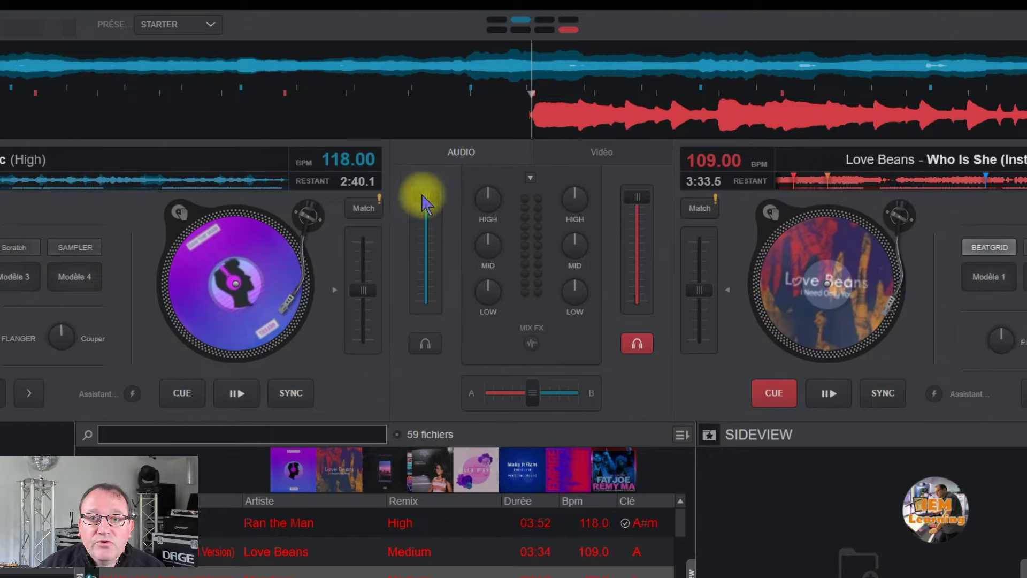
Send deck A to the headphones, then sweep the crossfader fully to A, fully to B and back to the centre.
click(425, 344)
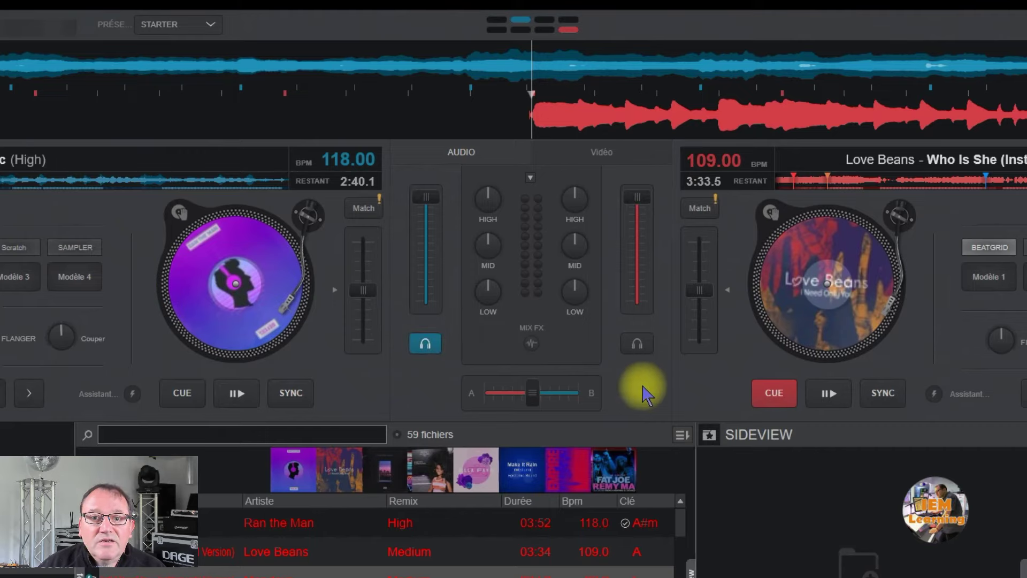
mouse_move(532, 393)
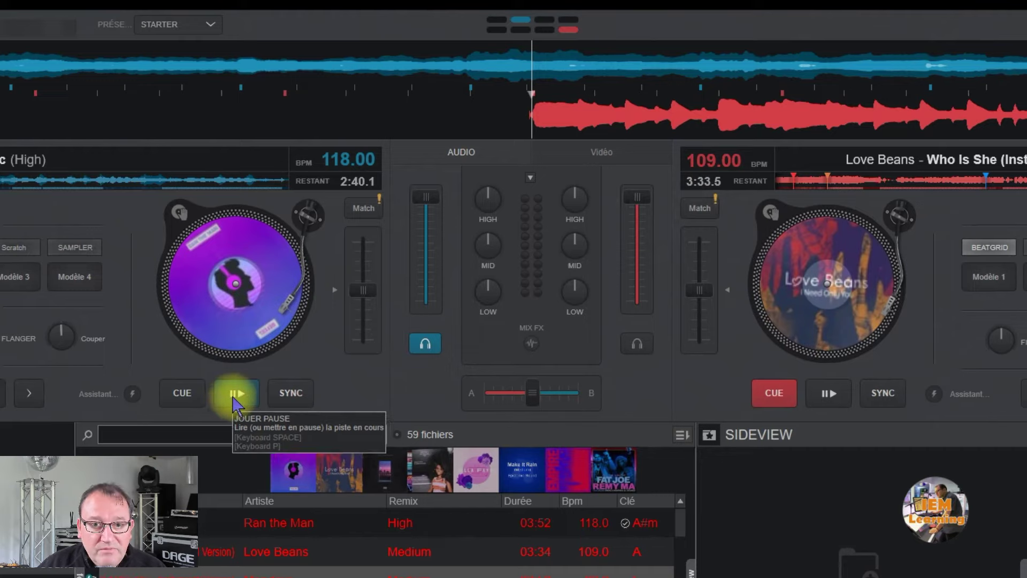
drag(535, 392, 476, 393)
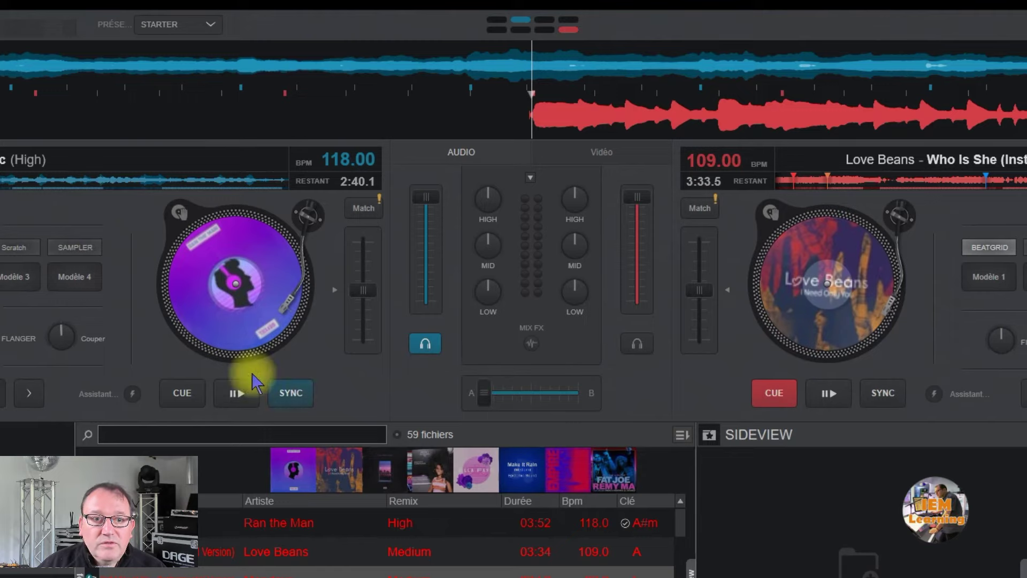
drag(486, 394, 600, 417)
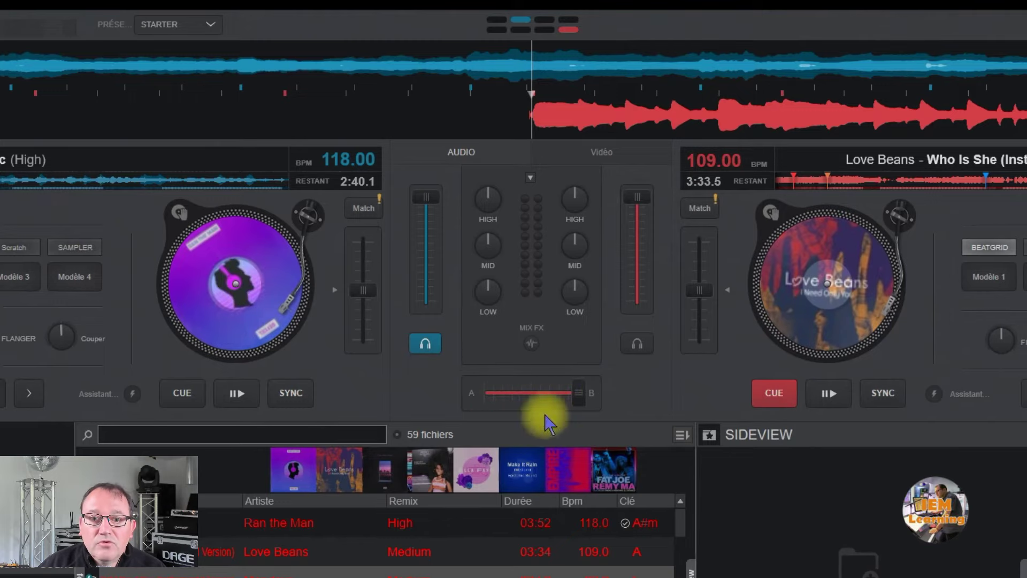
drag(580, 394, 532, 394)
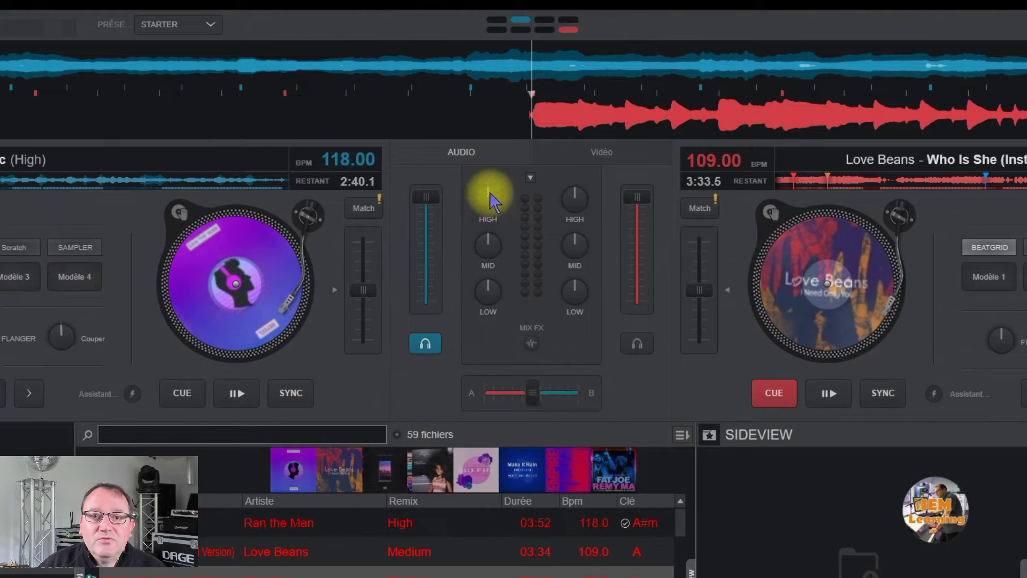
Switch the mixer equalizer's advanced EQ mode to EZRemix.
mouse_move(487, 206)
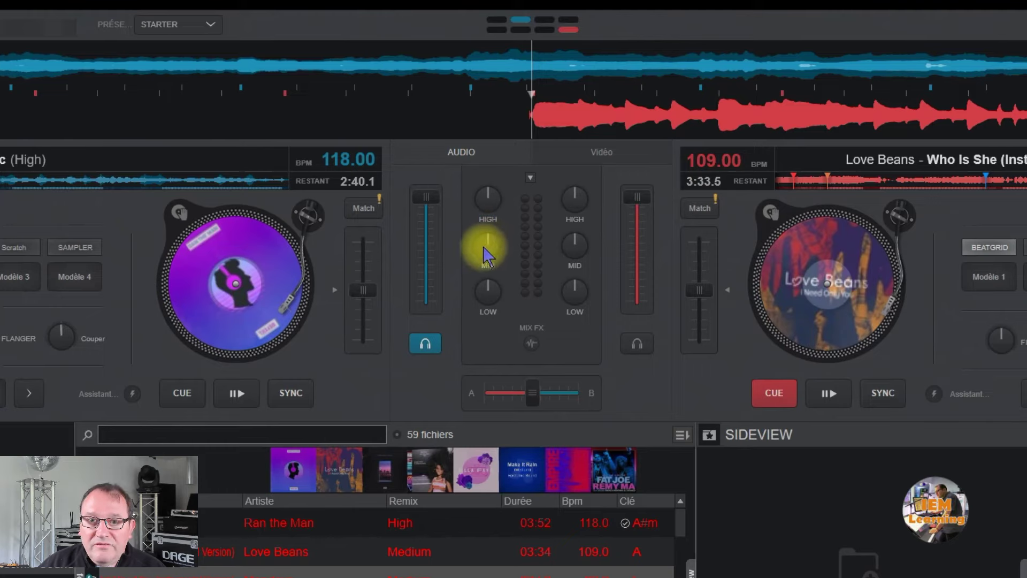
mouse_move(488, 303)
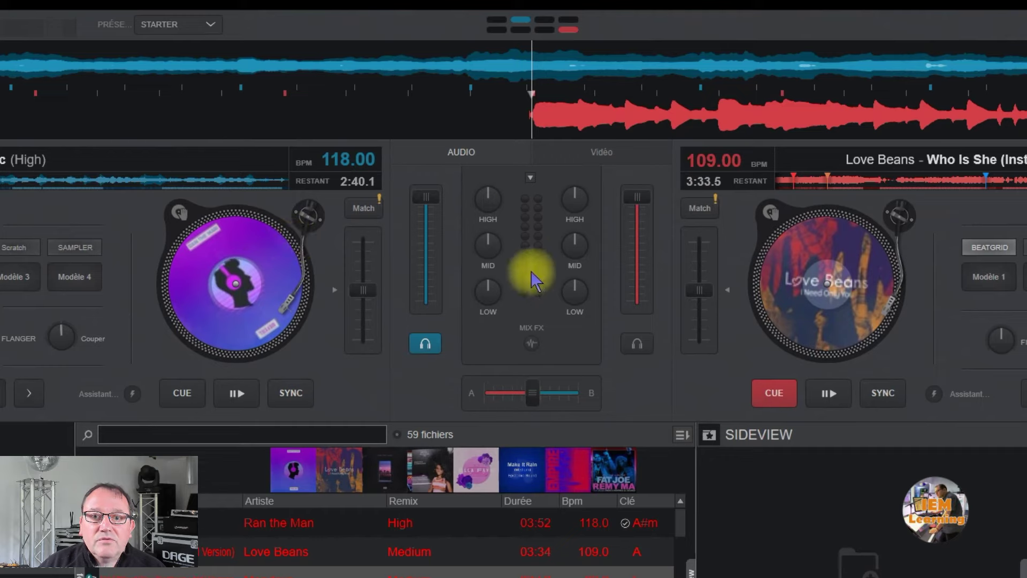
click(529, 177)
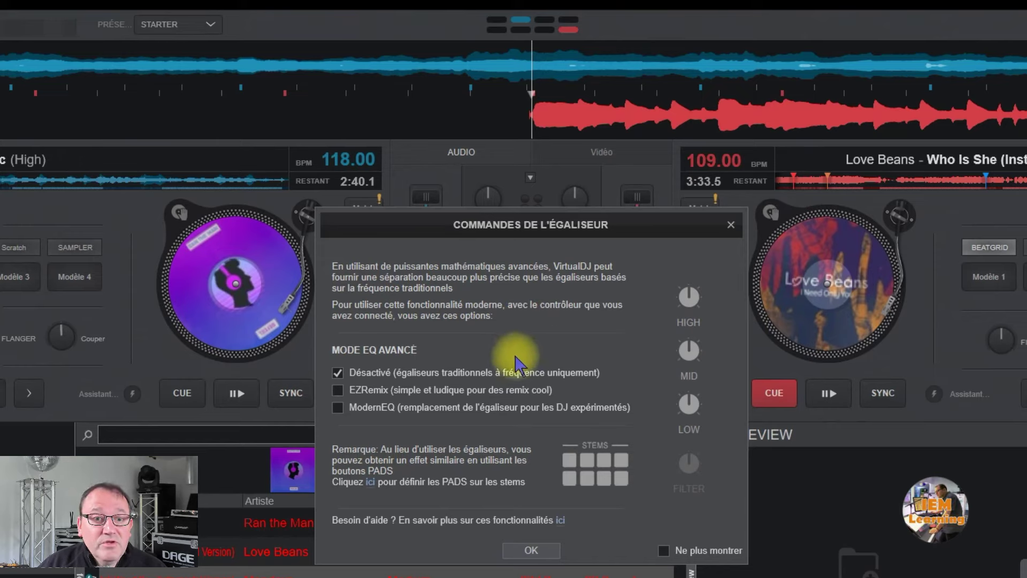
click(337, 390)
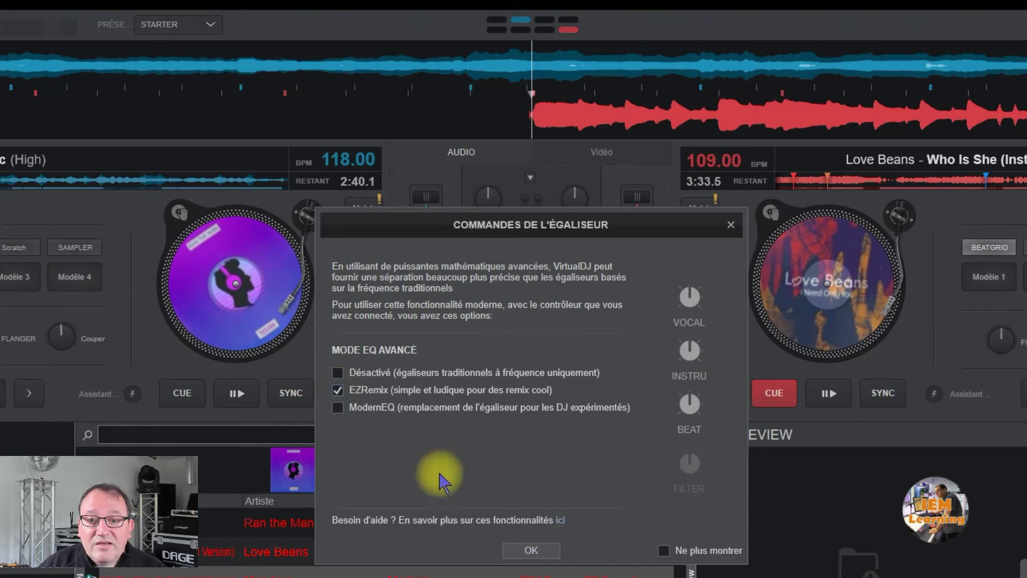
click(528, 551)
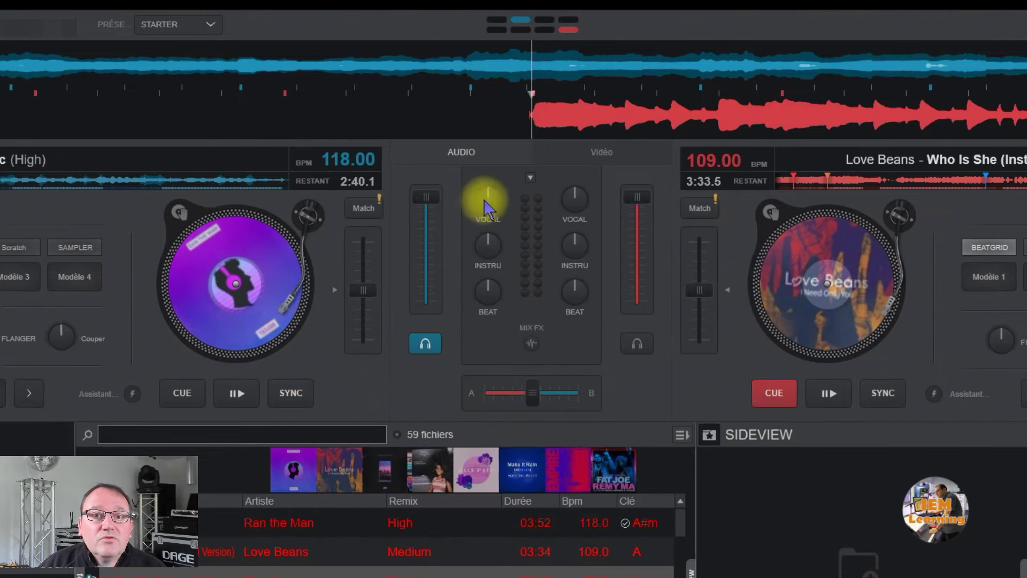
mouse_move(487, 253)
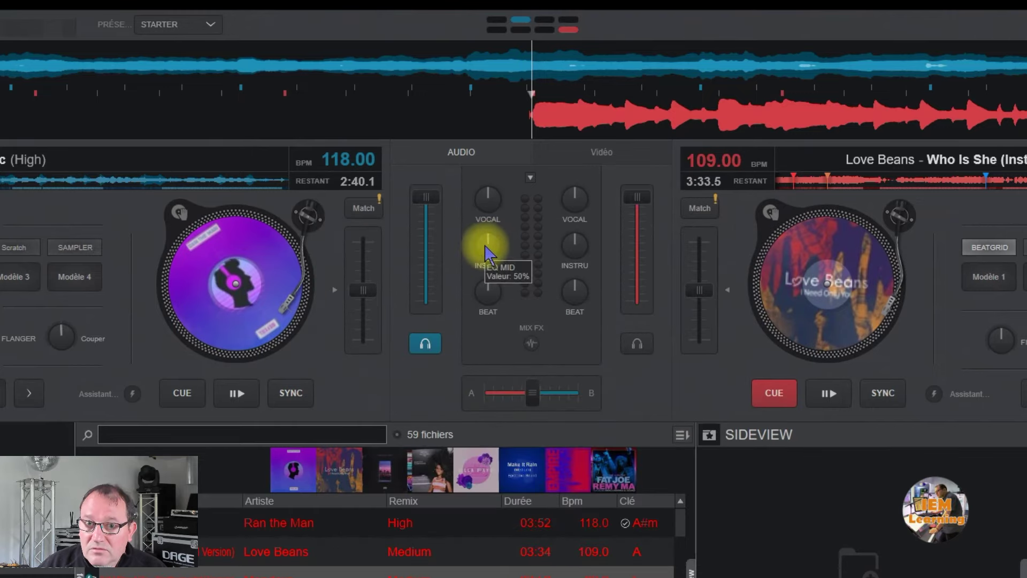
mouse_move(491, 306)
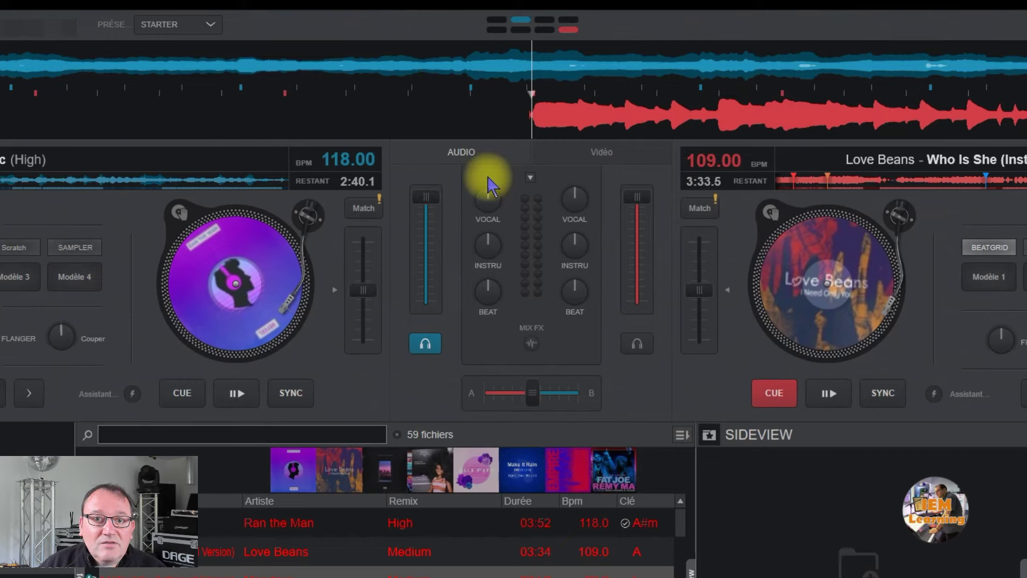
mouse_move(492, 287)
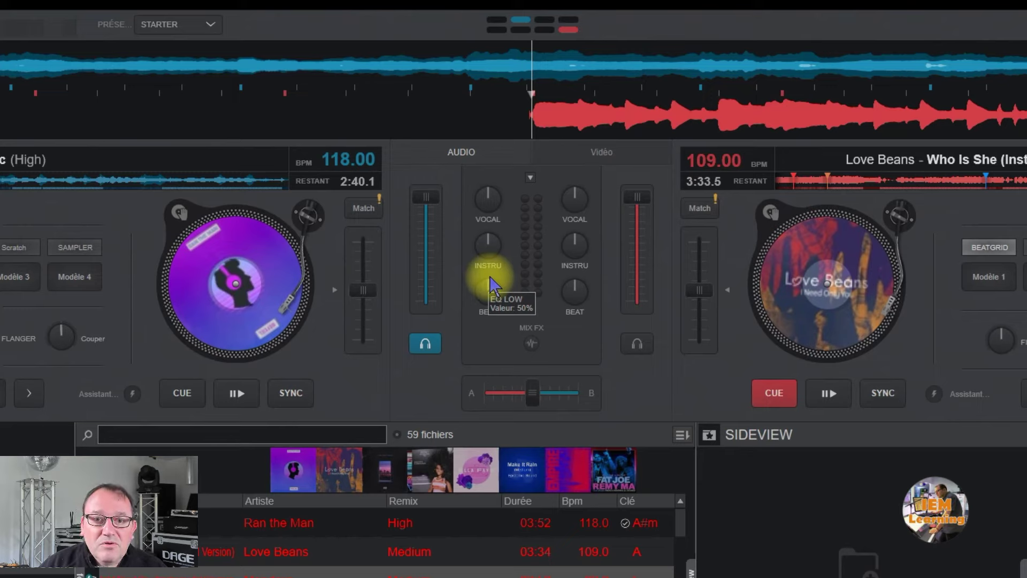
Try the echo mix effect by crossfading from deck A to deck B while both decks play.
click(532, 343)
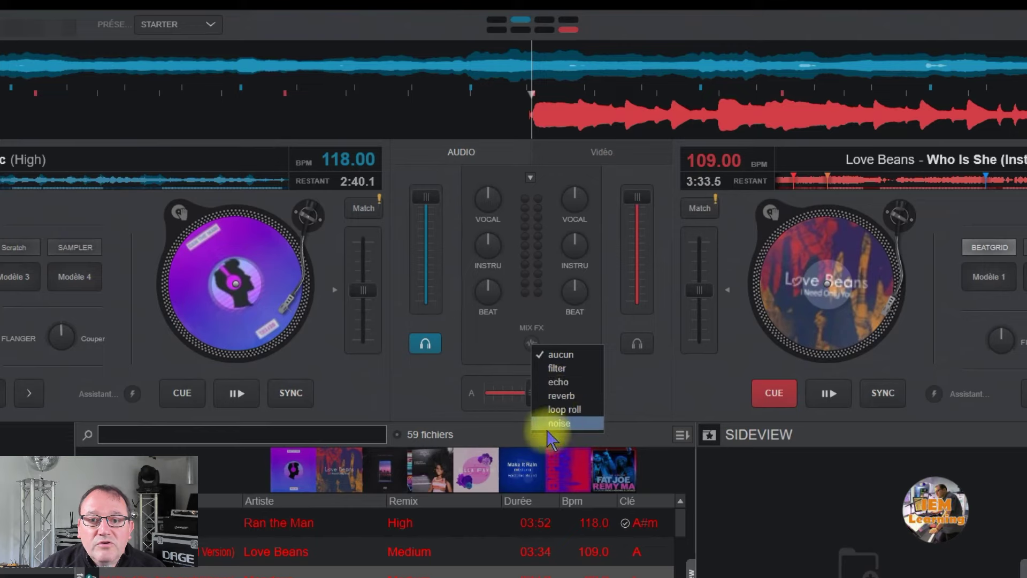
click(554, 382)
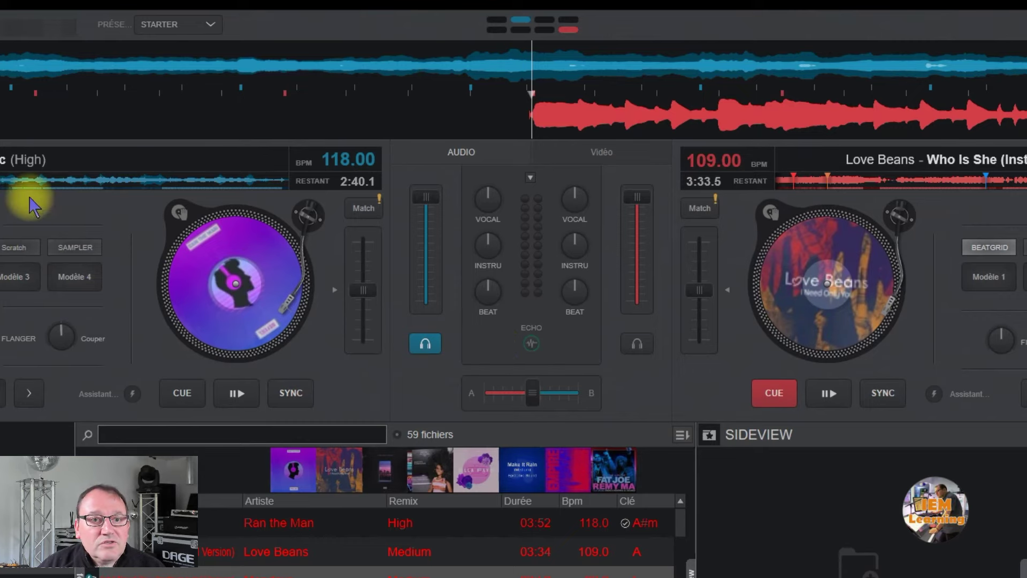
drag(533, 395, 471, 406)
click(304, 400)
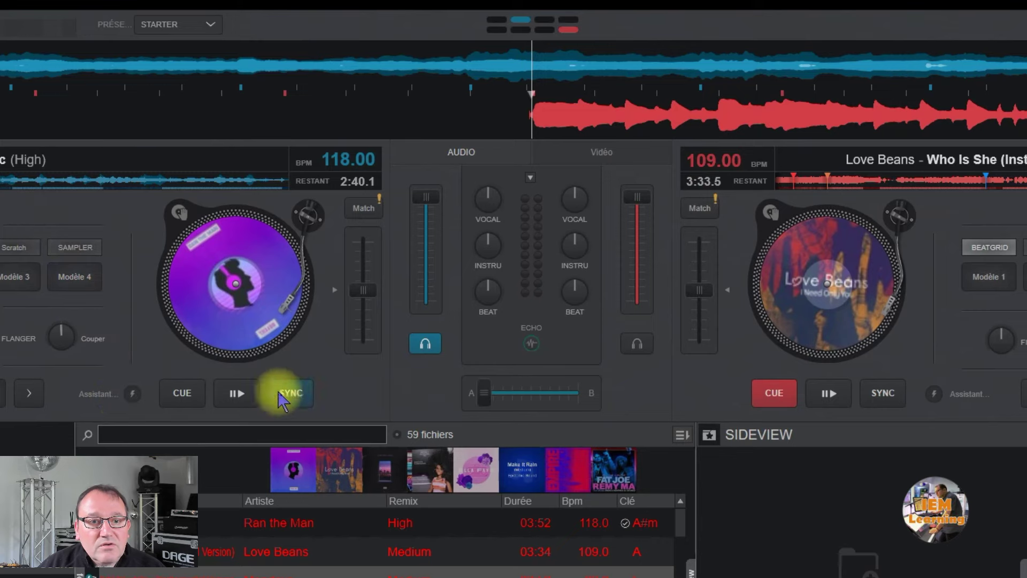
click(236, 393)
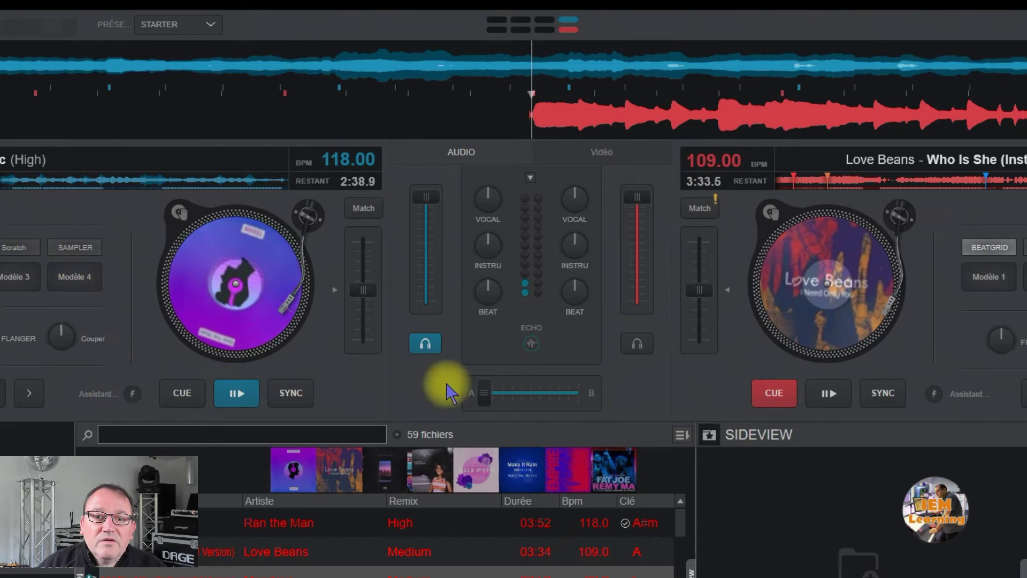
click(832, 394)
drag(477, 402, 642, 405)
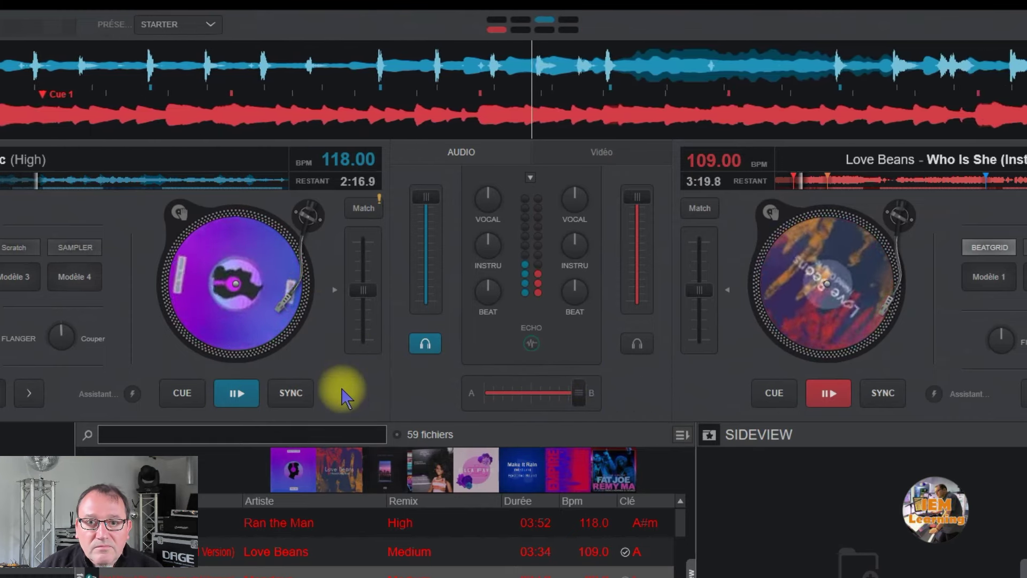
click(234, 396)
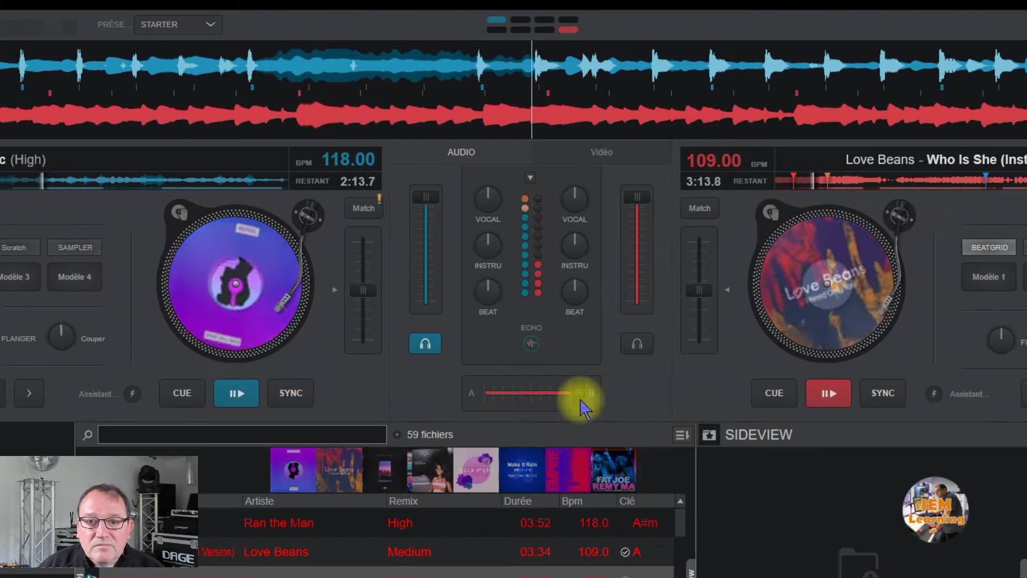
Switch the mix effect to filter and crossfade from deck B to deck A.
click(531, 343)
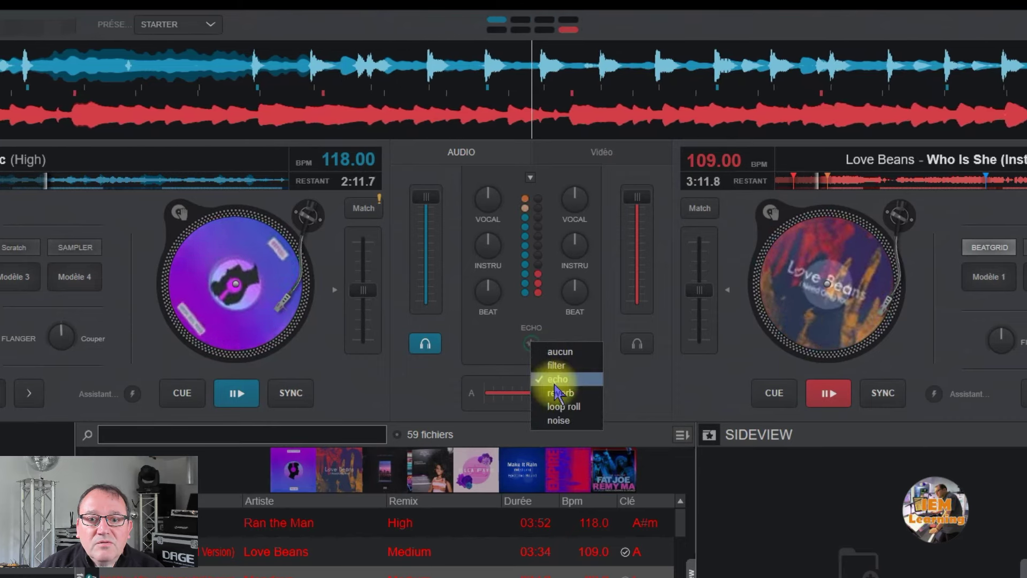
click(556, 365)
drag(576, 394, 561, 397)
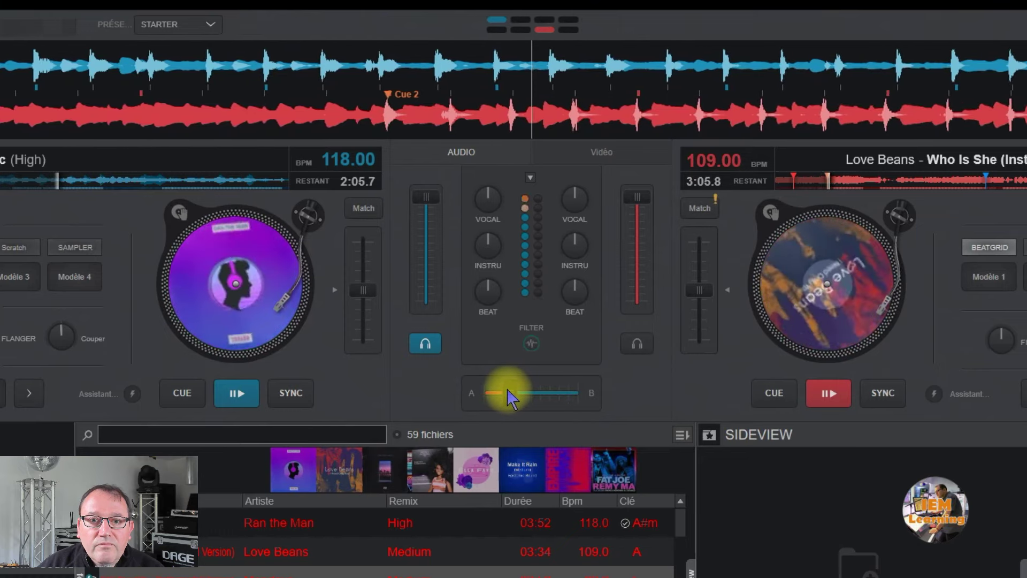
drag(498, 396, 487, 390)
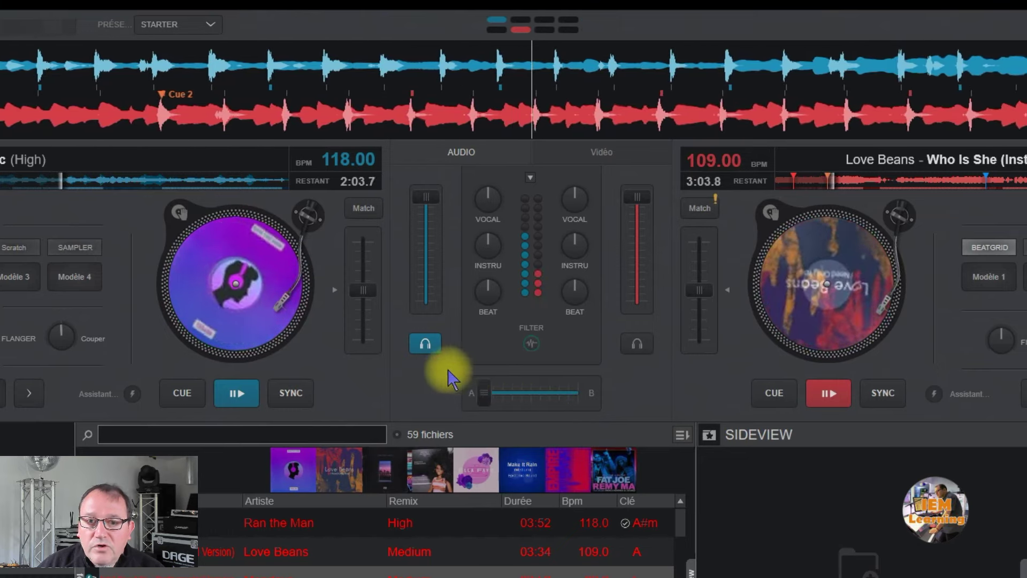
Set the mix effect to aucun and crossfade fully from deck A to deck B.
click(533, 344)
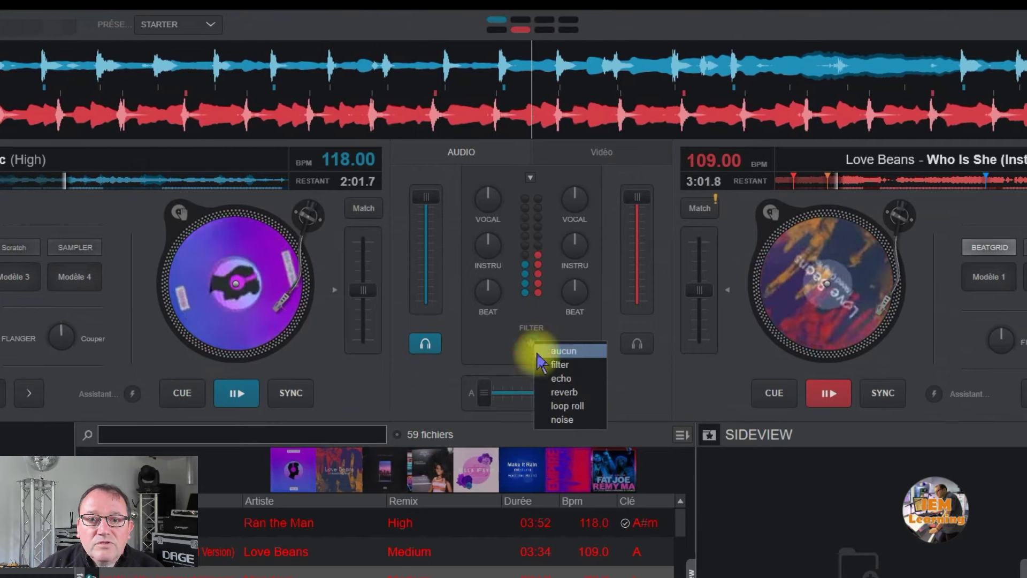
click(555, 348)
drag(492, 397, 676, 401)
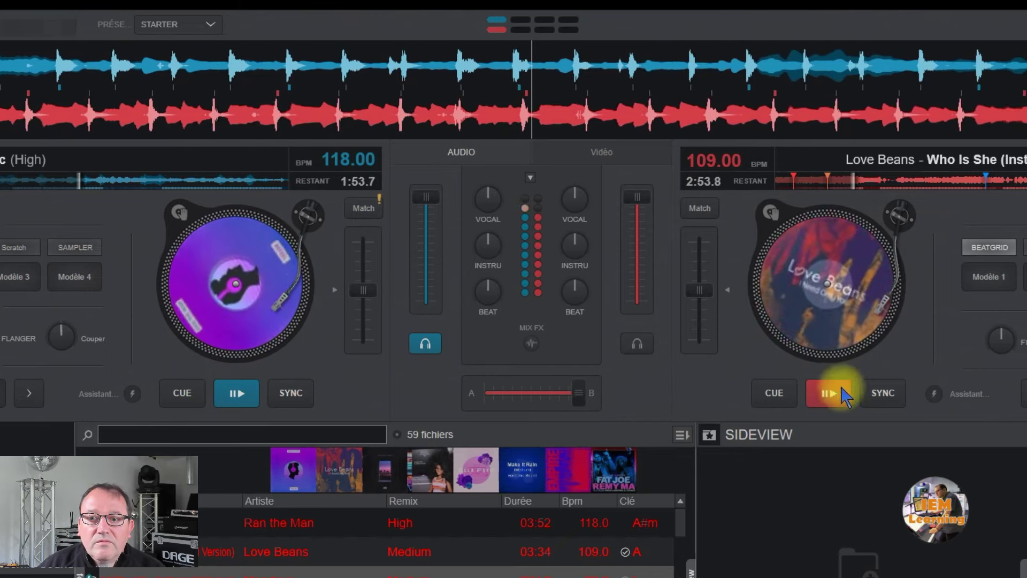
Pause playback on both decks.
click(828, 393)
click(229, 393)
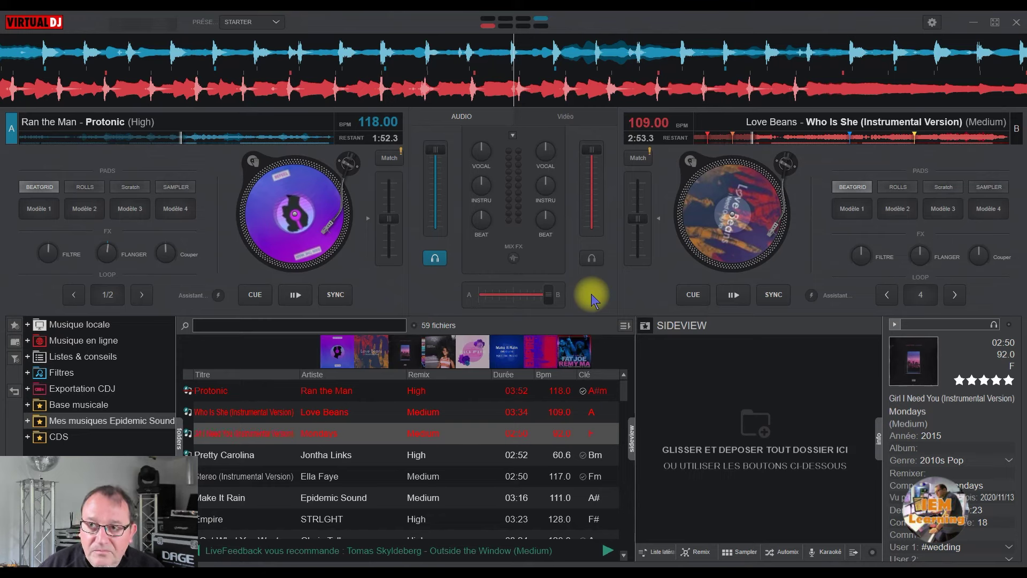
Examine the factory default keyboard mapping in the settings, widening the window to read the shortcut actions.
click(933, 23)
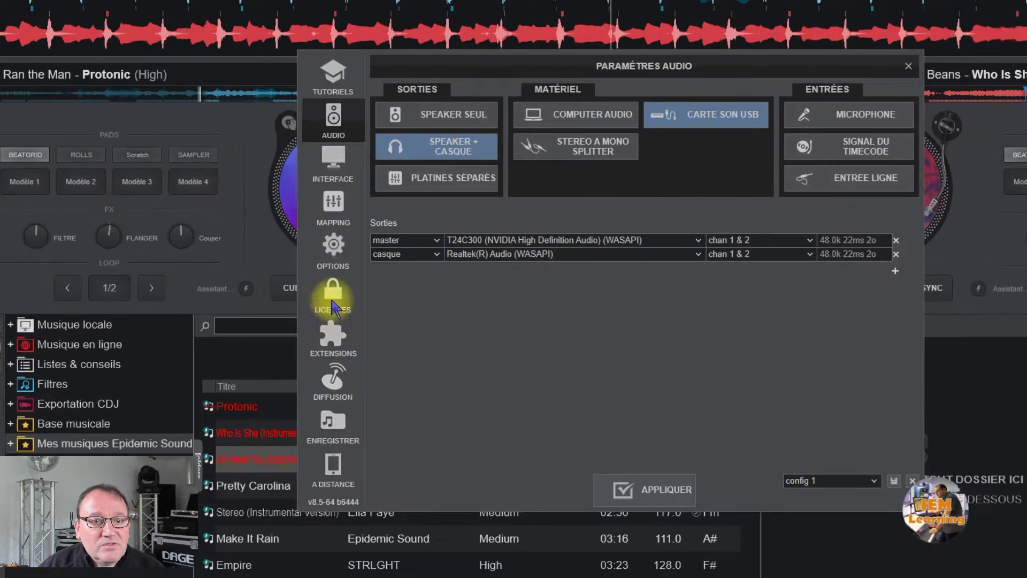
click(333, 203)
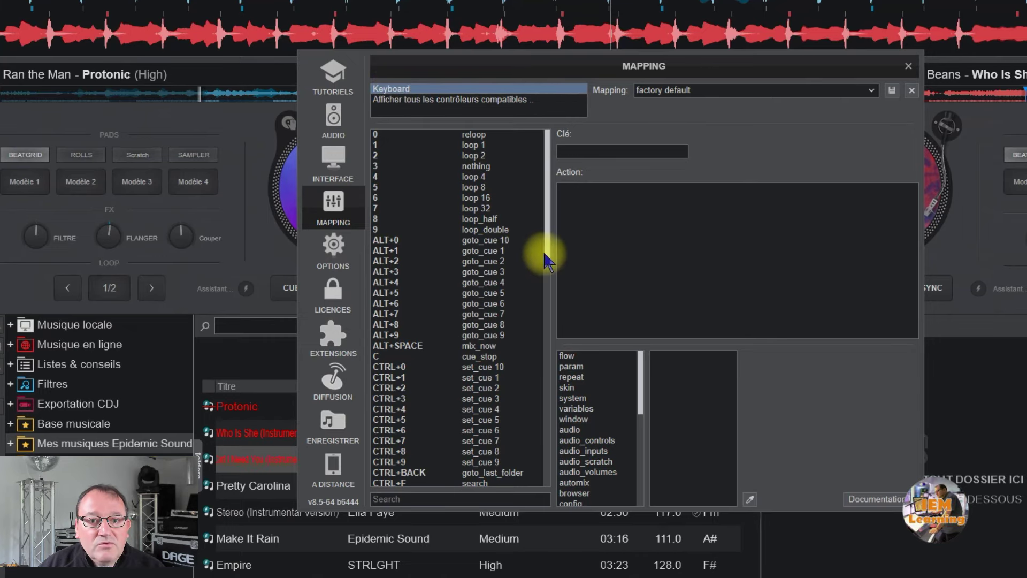
drag(548, 262, 564, 405)
drag(298, 275, 78, 251)
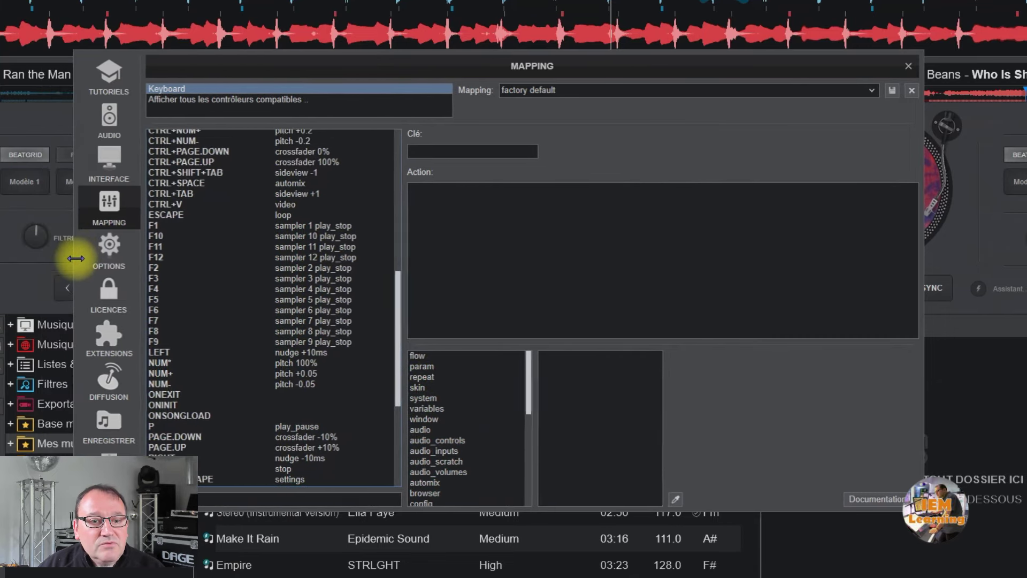
drag(404, 316, 408, 408)
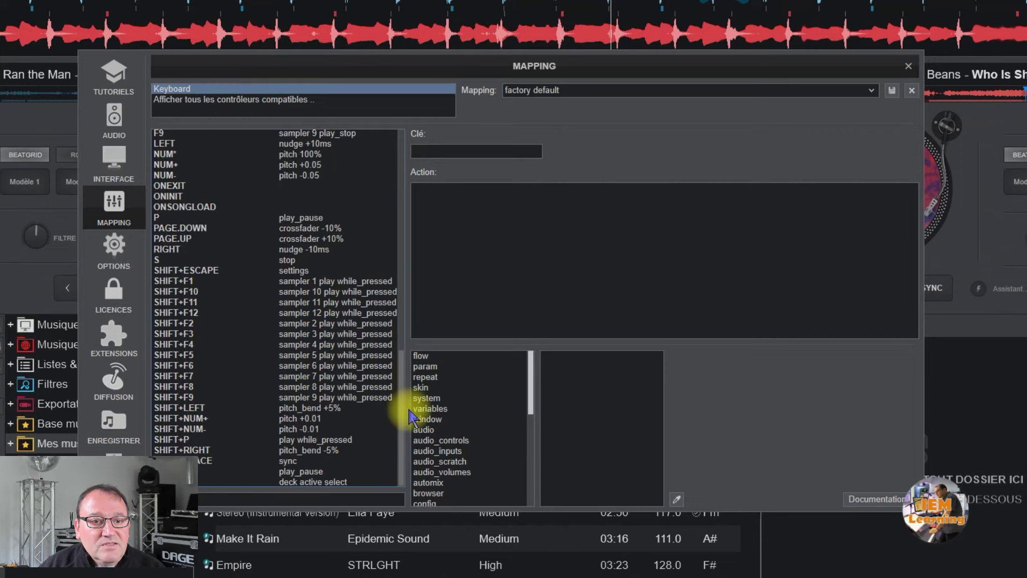
Change the keyboard mapping to factory default Optional, check its shortcuts and close the settings.
click(871, 90)
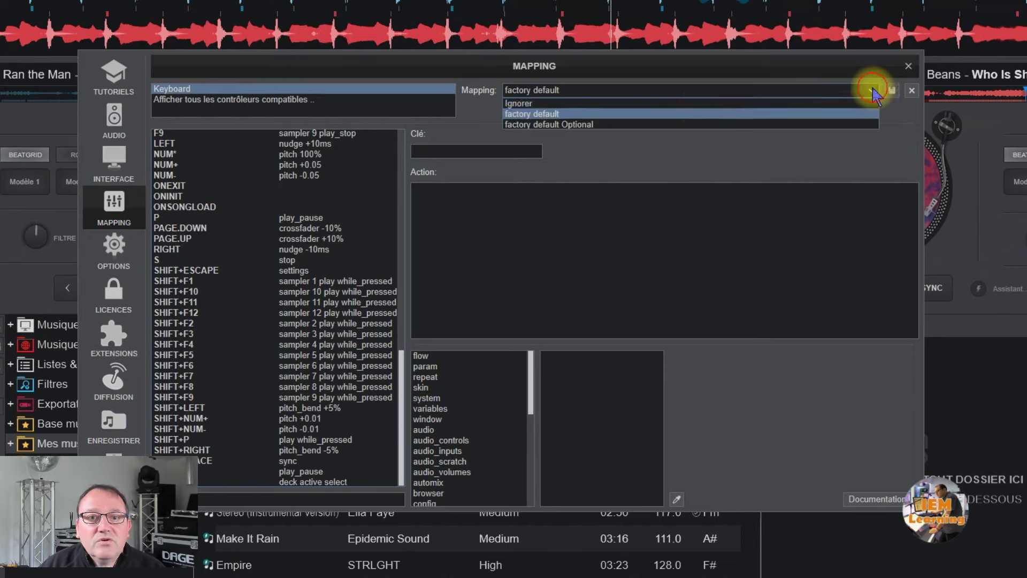
click(597, 124)
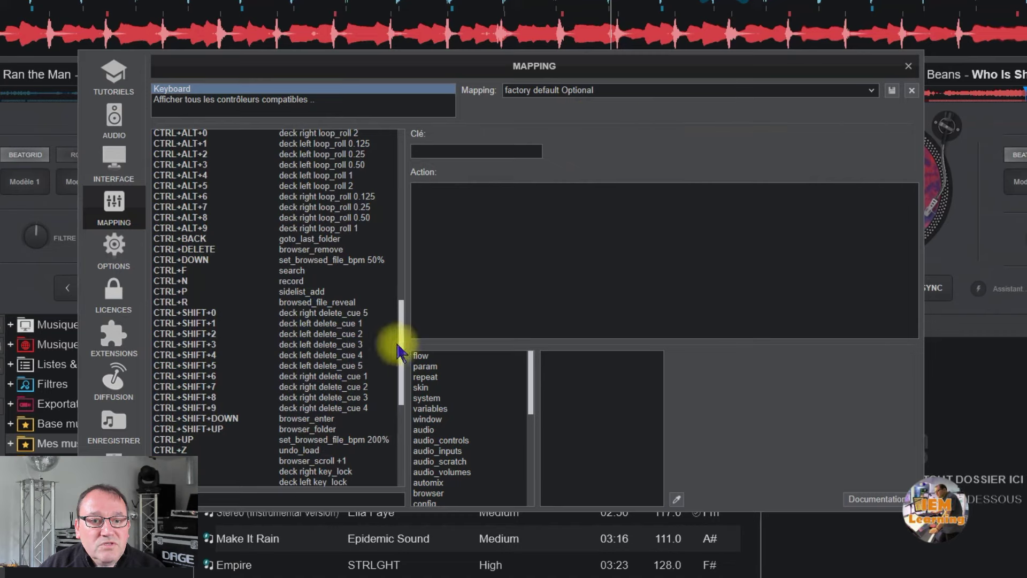
drag(402, 350, 408, 452)
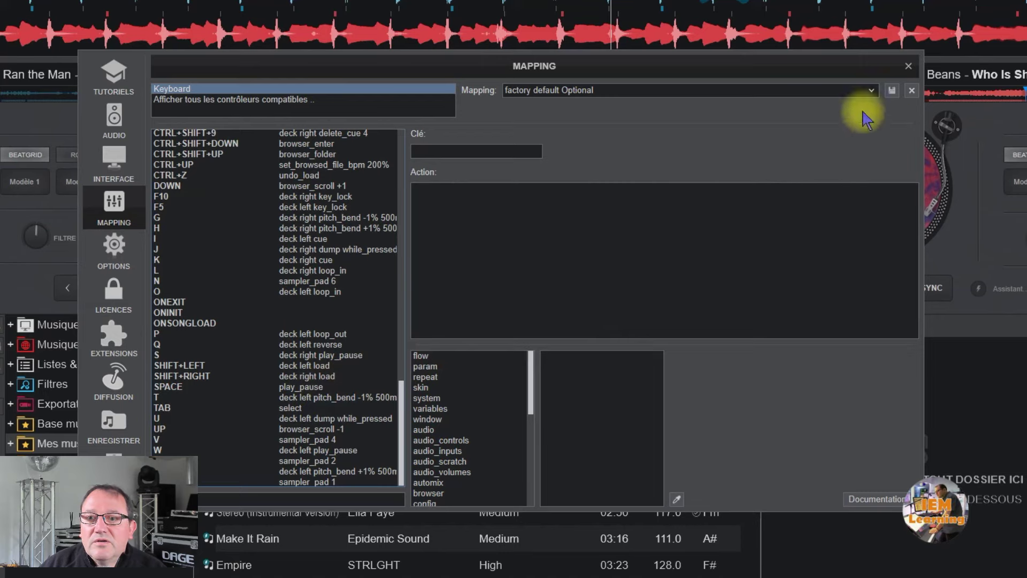
click(912, 65)
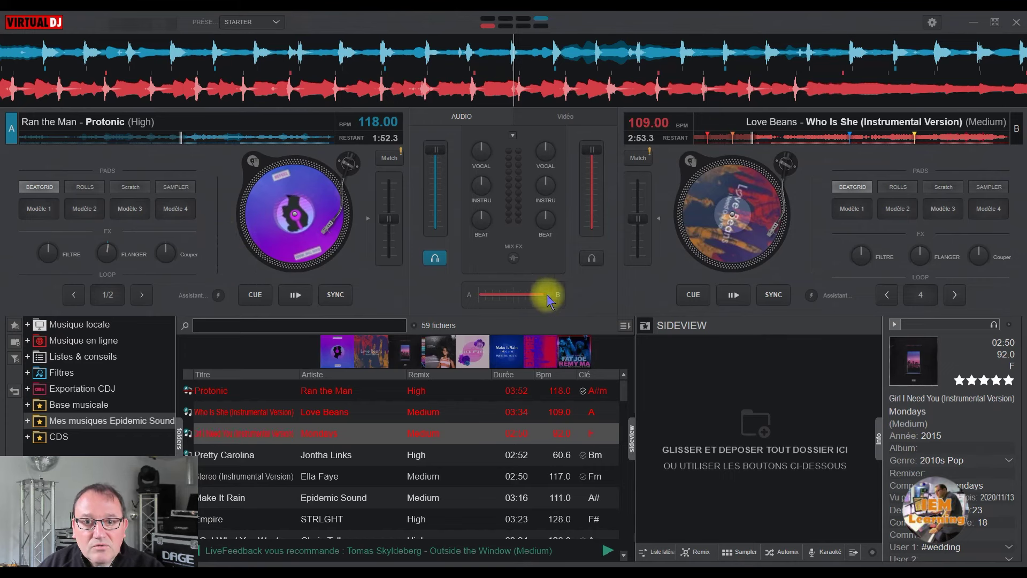
Set the crossfader fully to deck A and start deck A with its keyboard shortcut.
drag(553, 301, 417, 300)
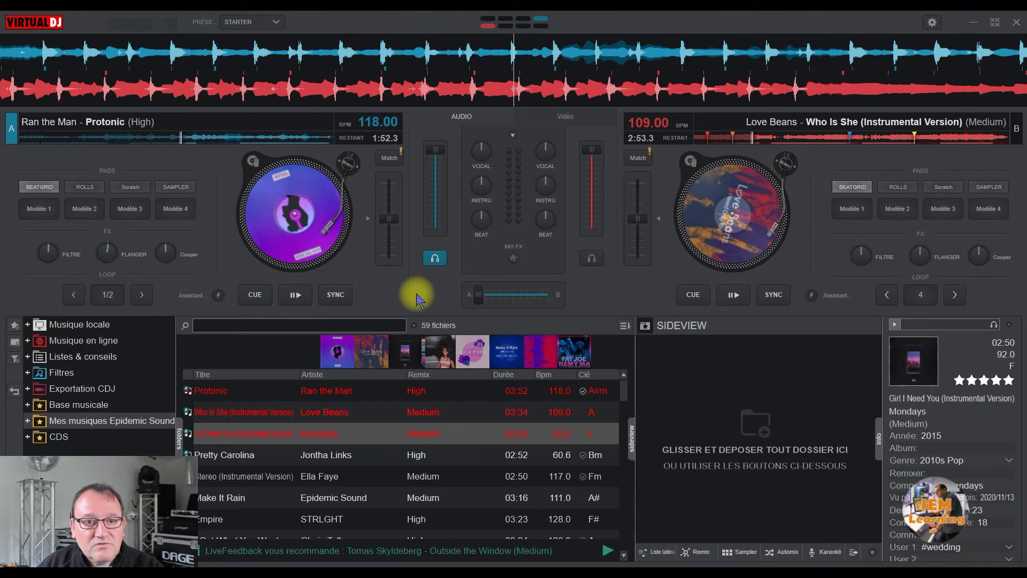
key(space)
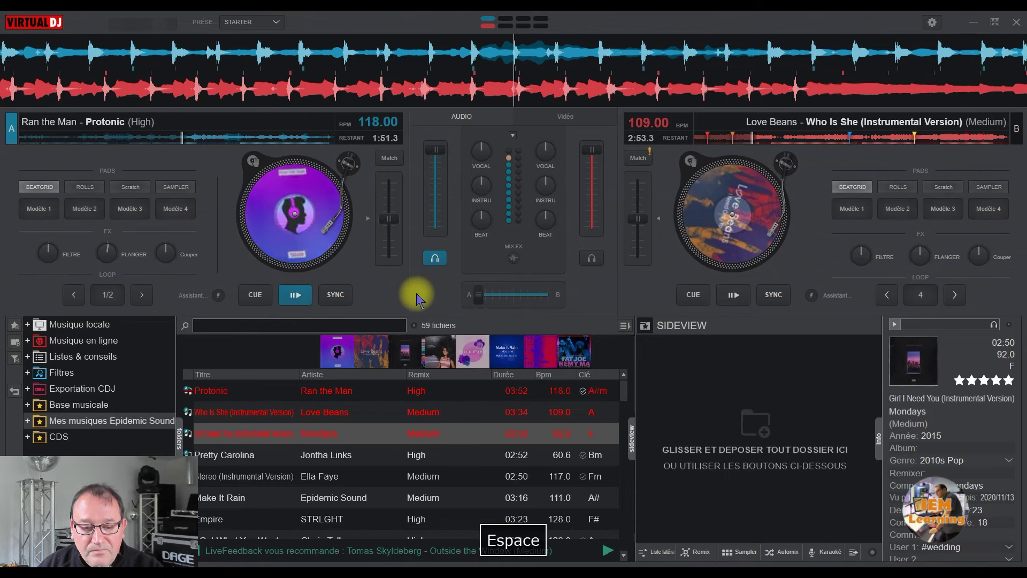
Pause deck A, then switch keyboard control to deck B and briefly play its track using the keyboard shortcuts.
key(space)
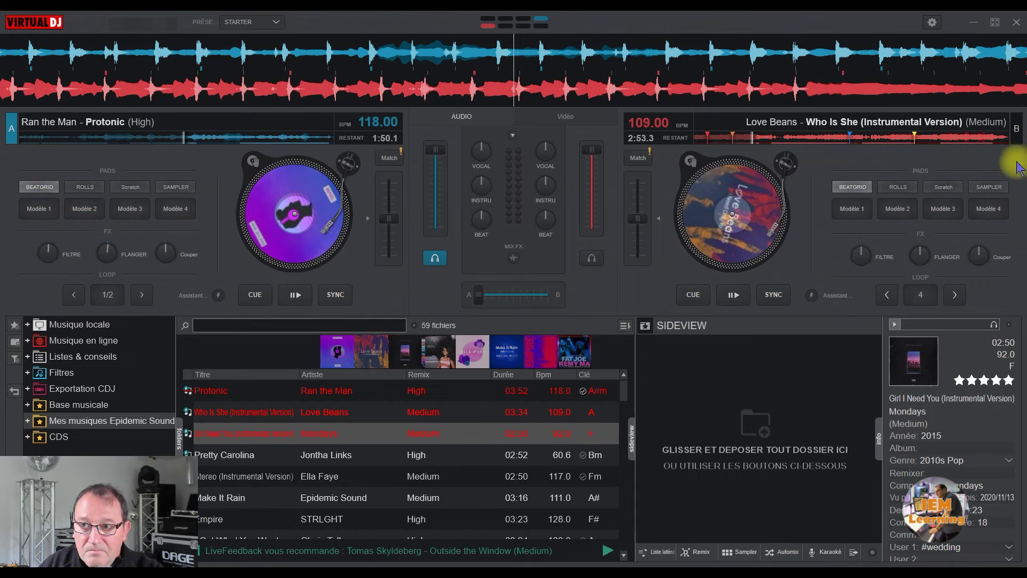
key(Tab)
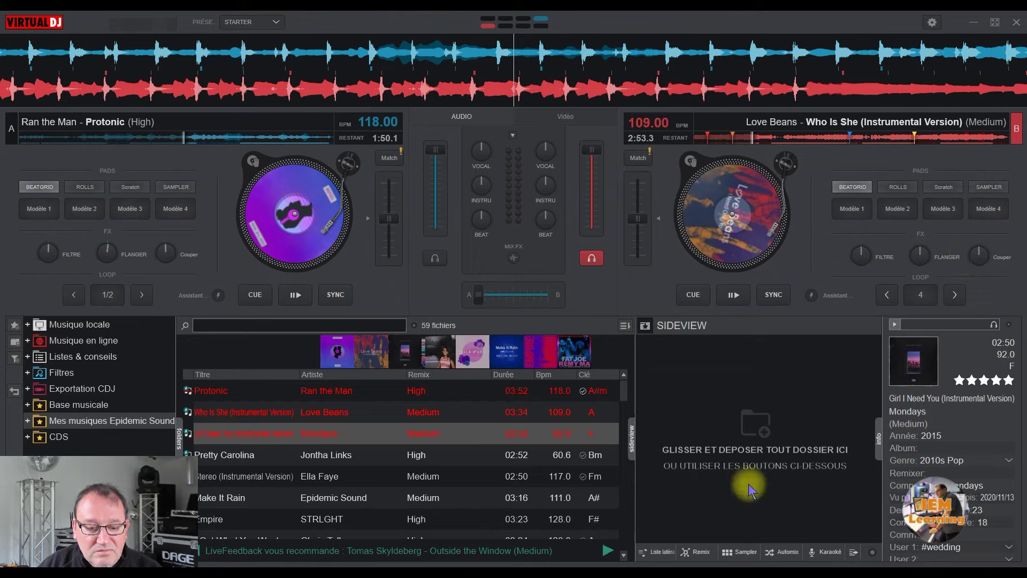
key(space)
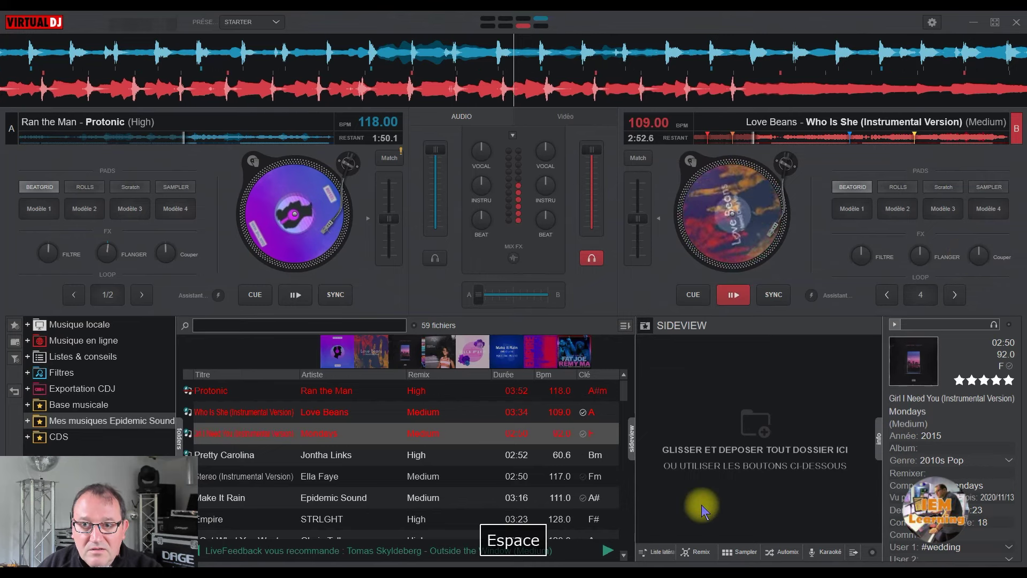
key(space)
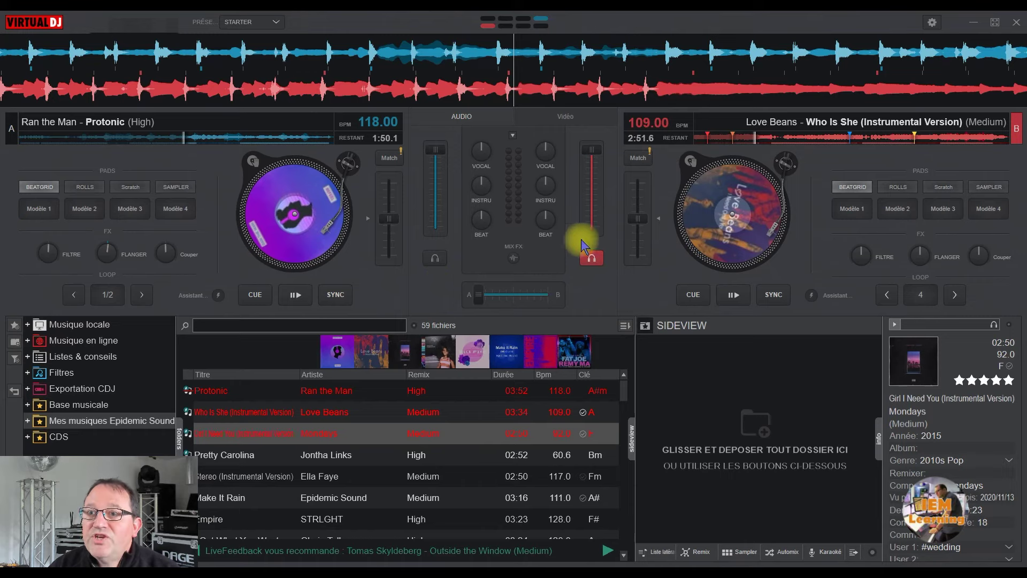
Disable the keyboard shortcuts by setting the keyboard mapping to Ignorer, close the settings and test the play shortcut on deck B.
click(933, 23)
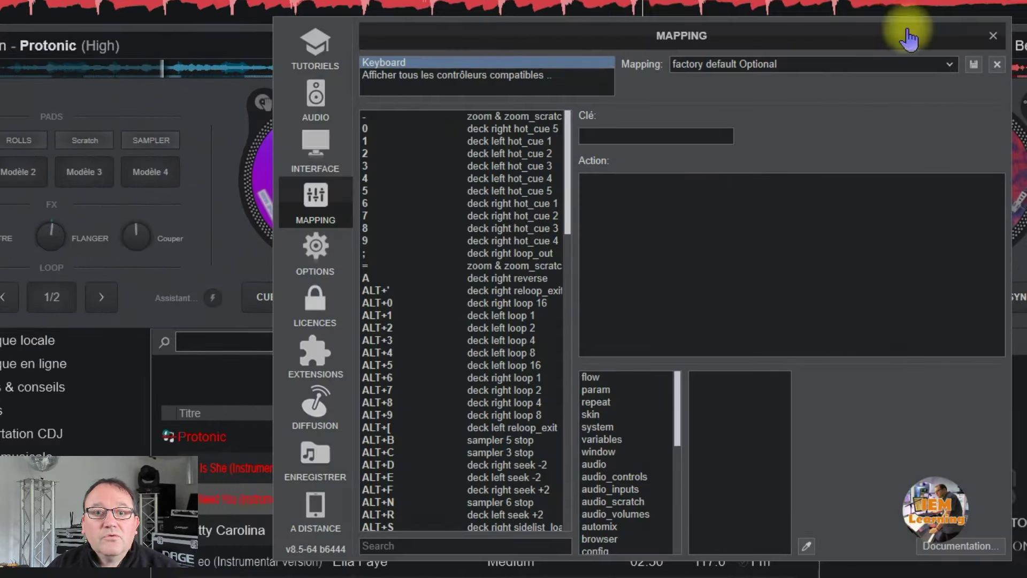
click(949, 63)
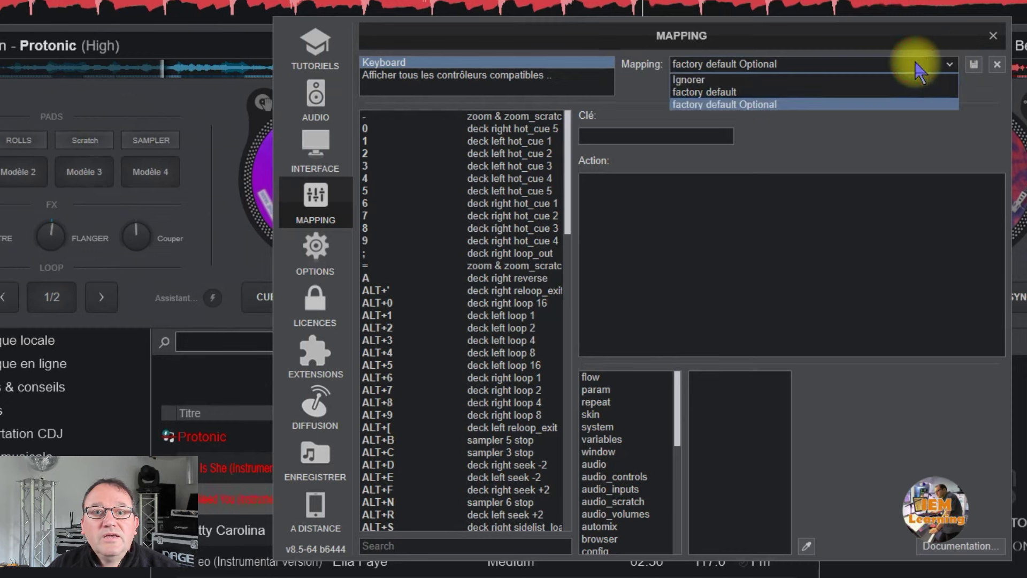
click(695, 80)
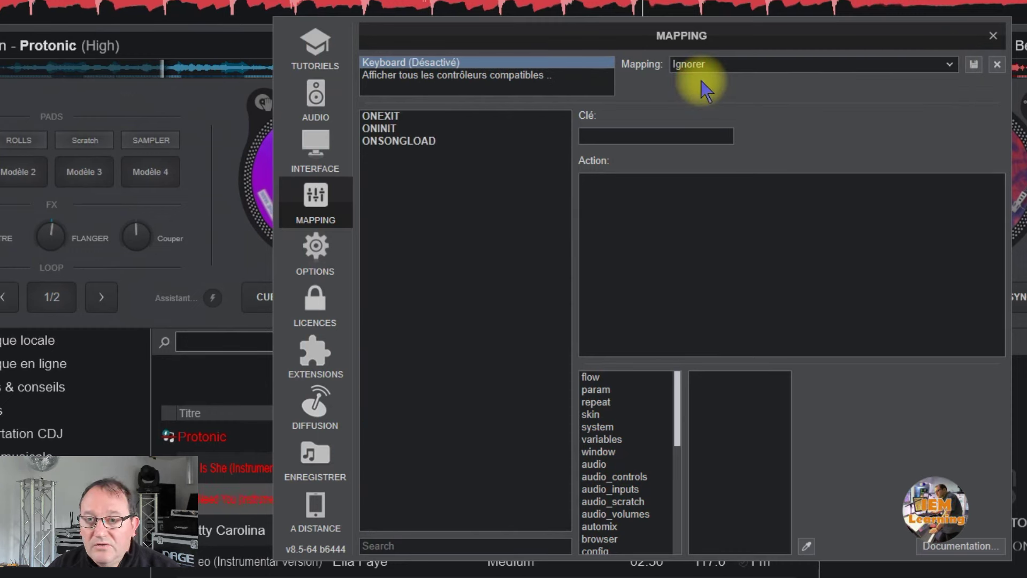
click(993, 36)
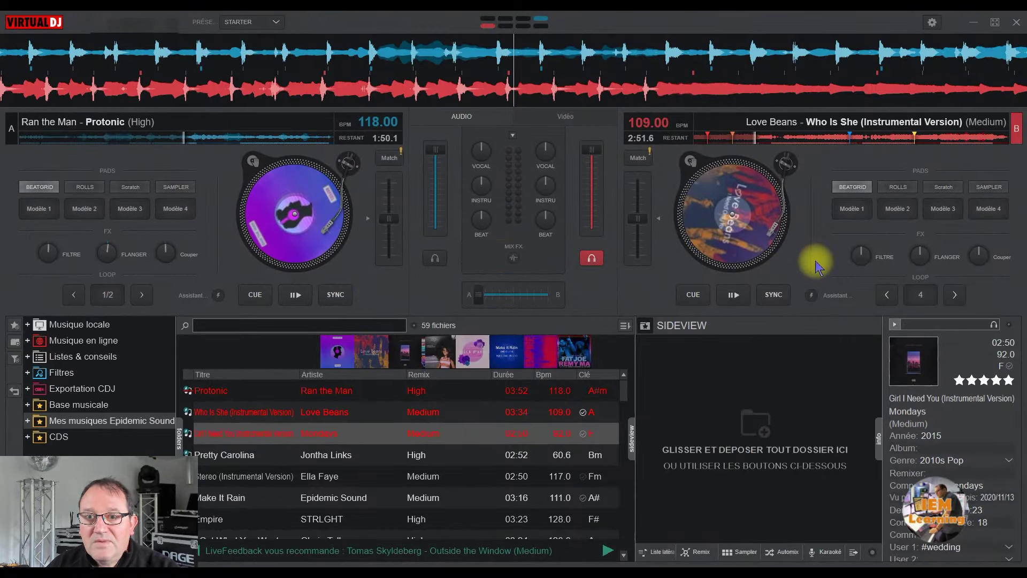
key(space)
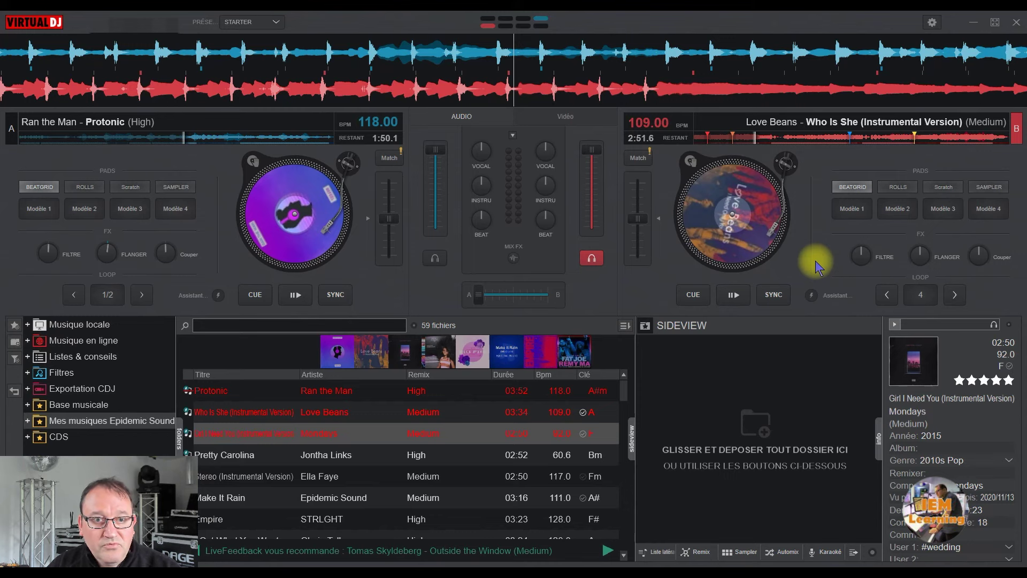
Reopen the keyboard mapping settings.
click(931, 25)
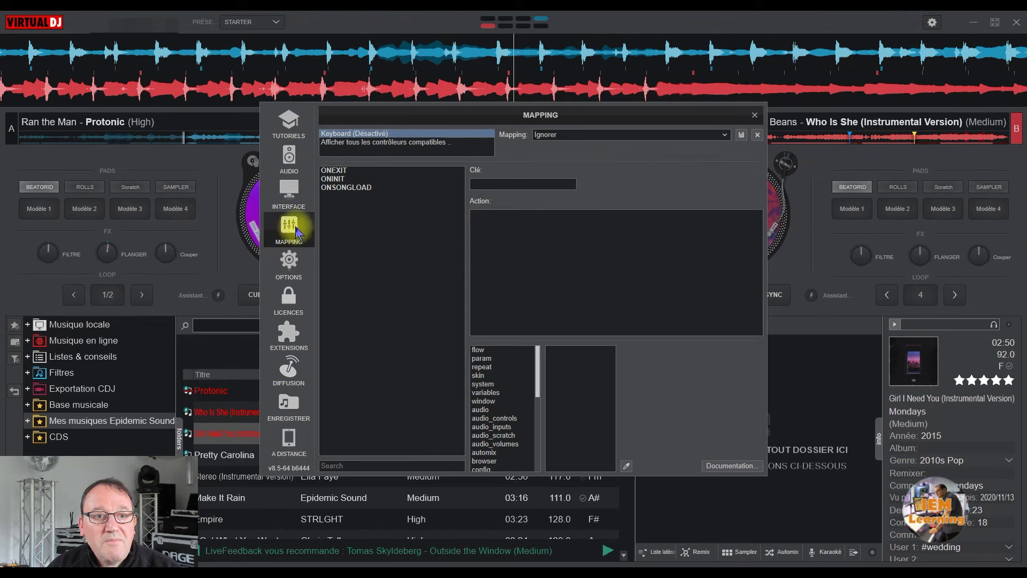